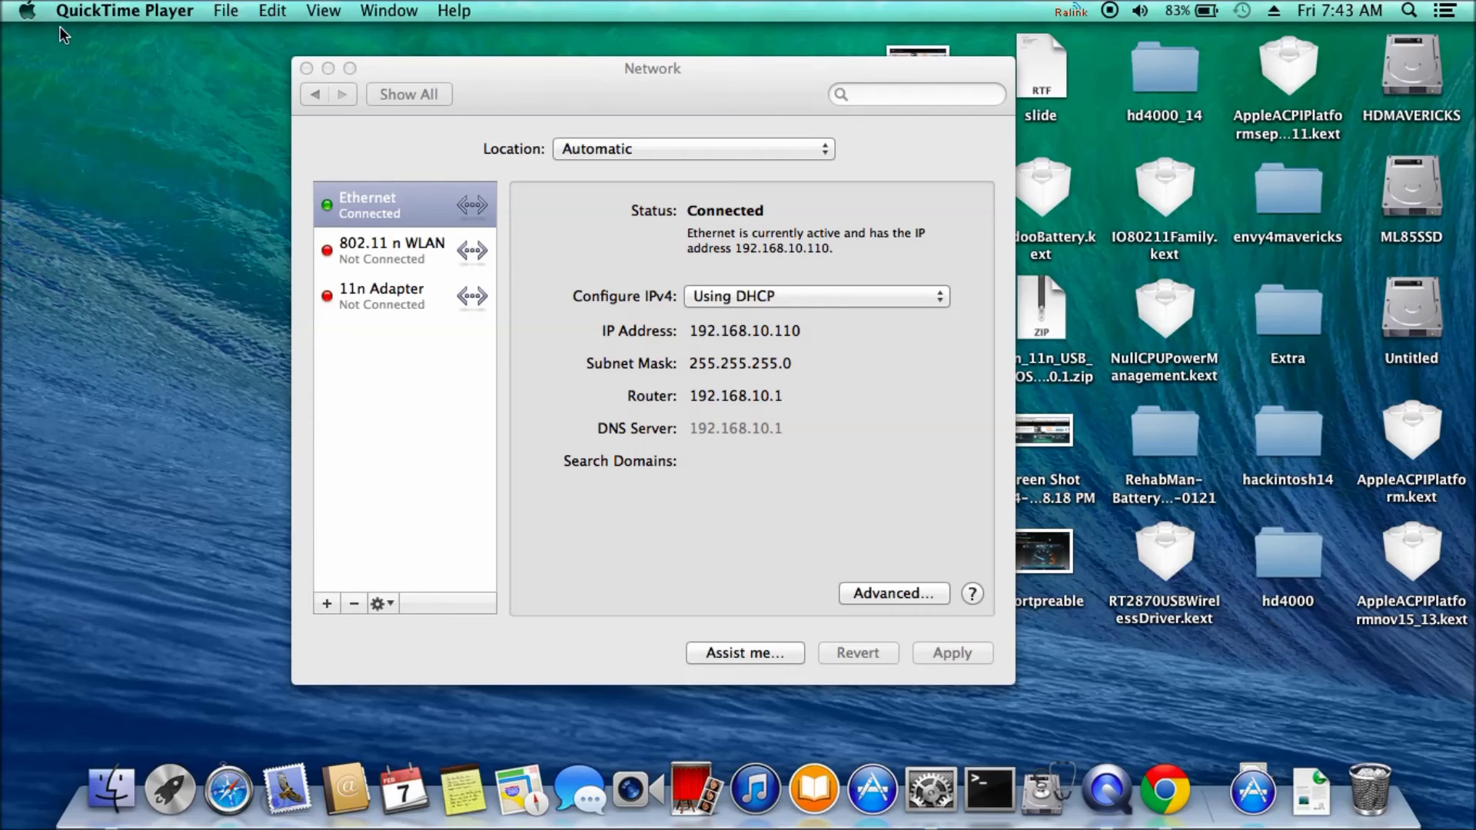
Step: View the display and storage details in About This Mac, and close the window
click(36, 14)
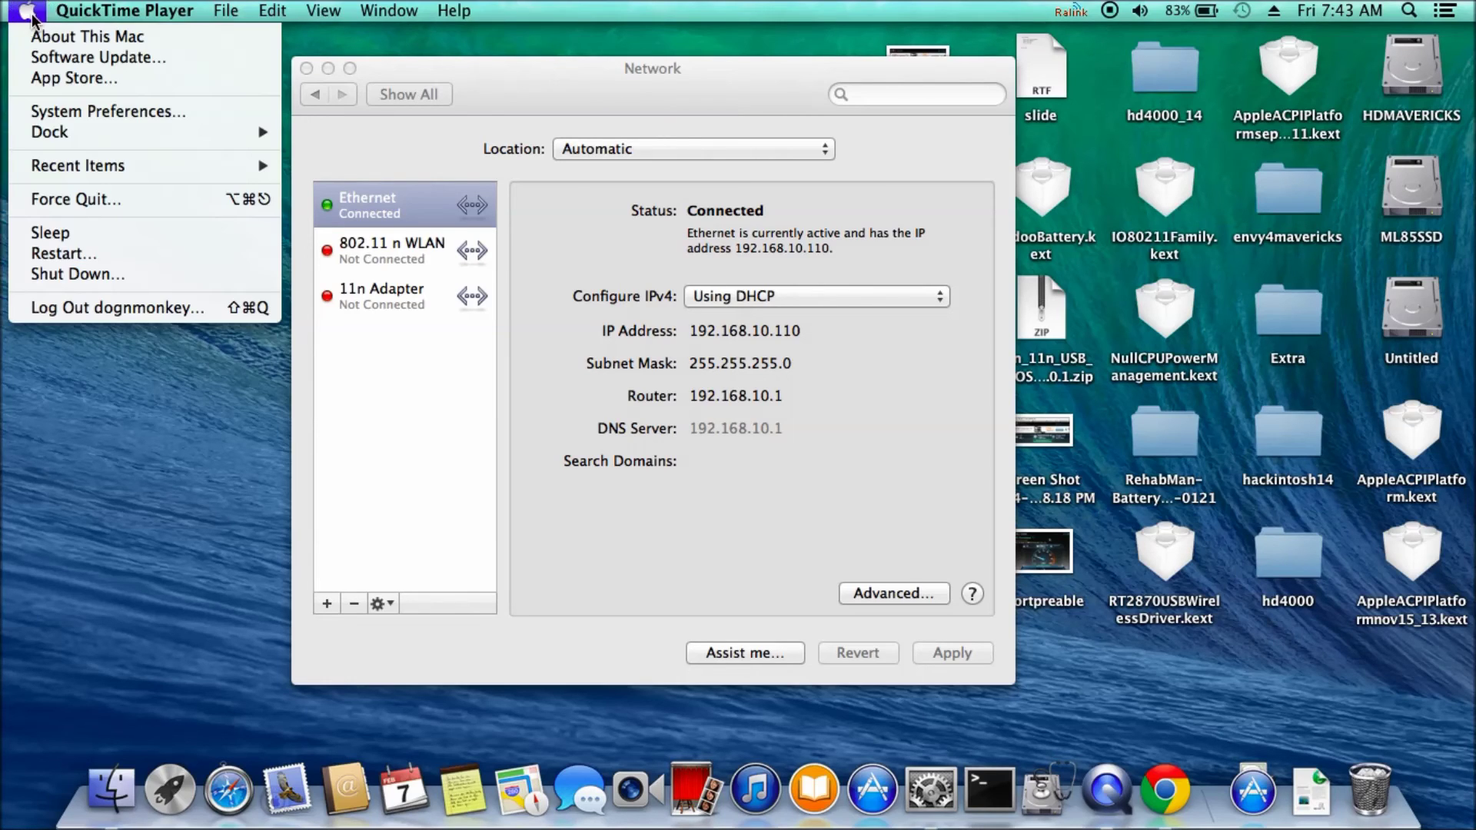
click(39, 31)
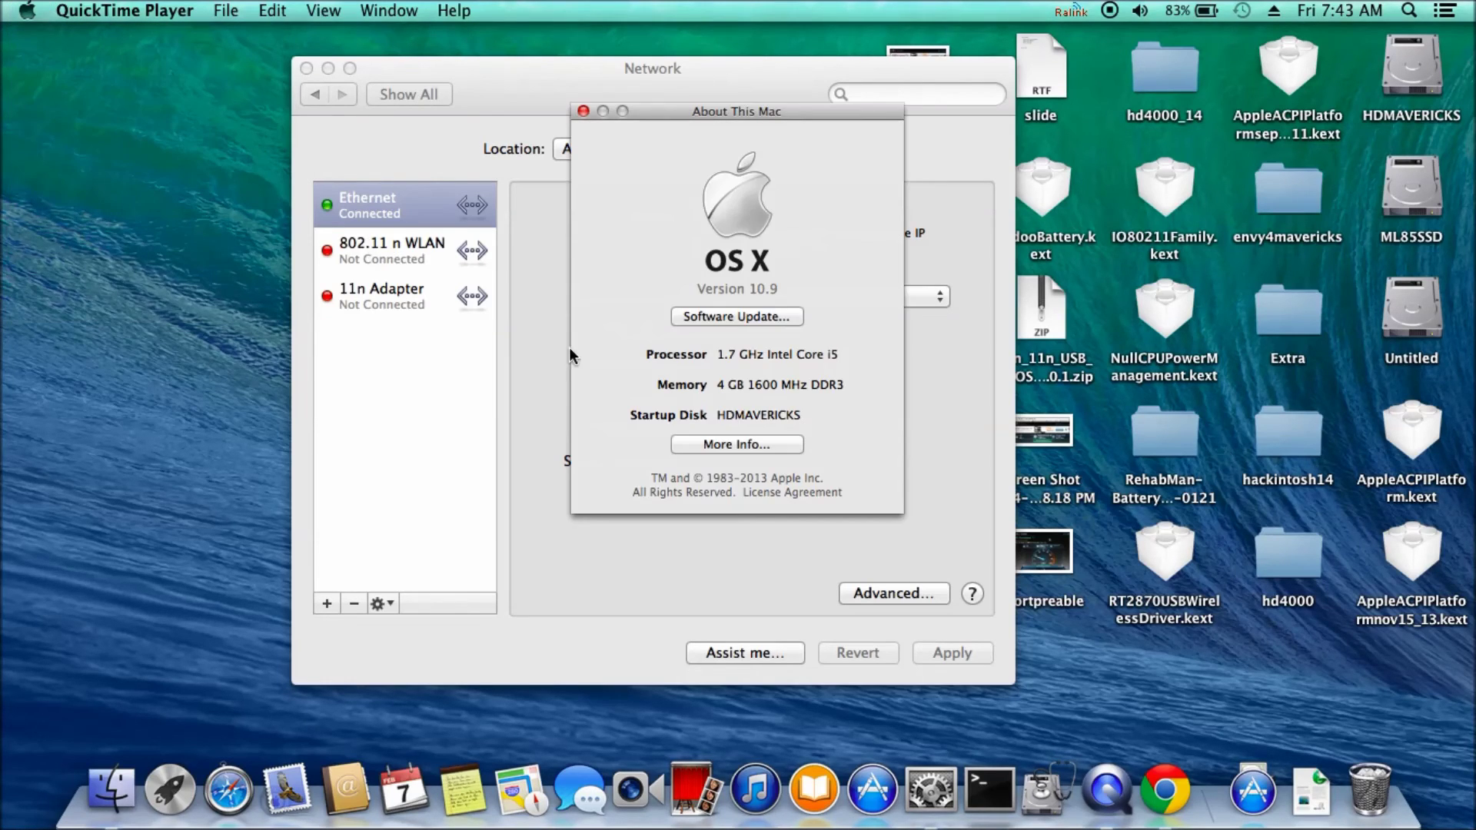
click(712, 445)
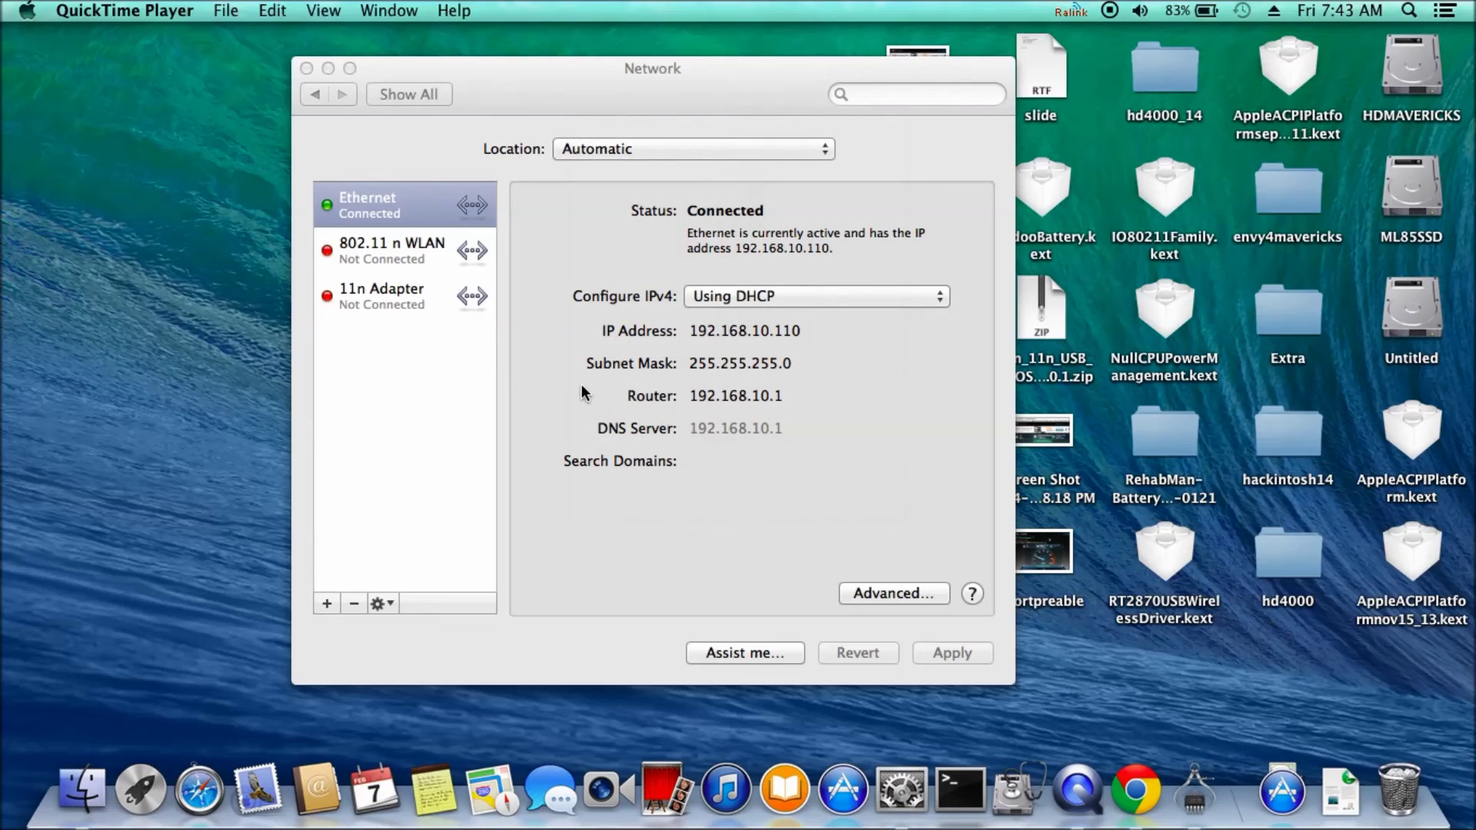
click(517, 90)
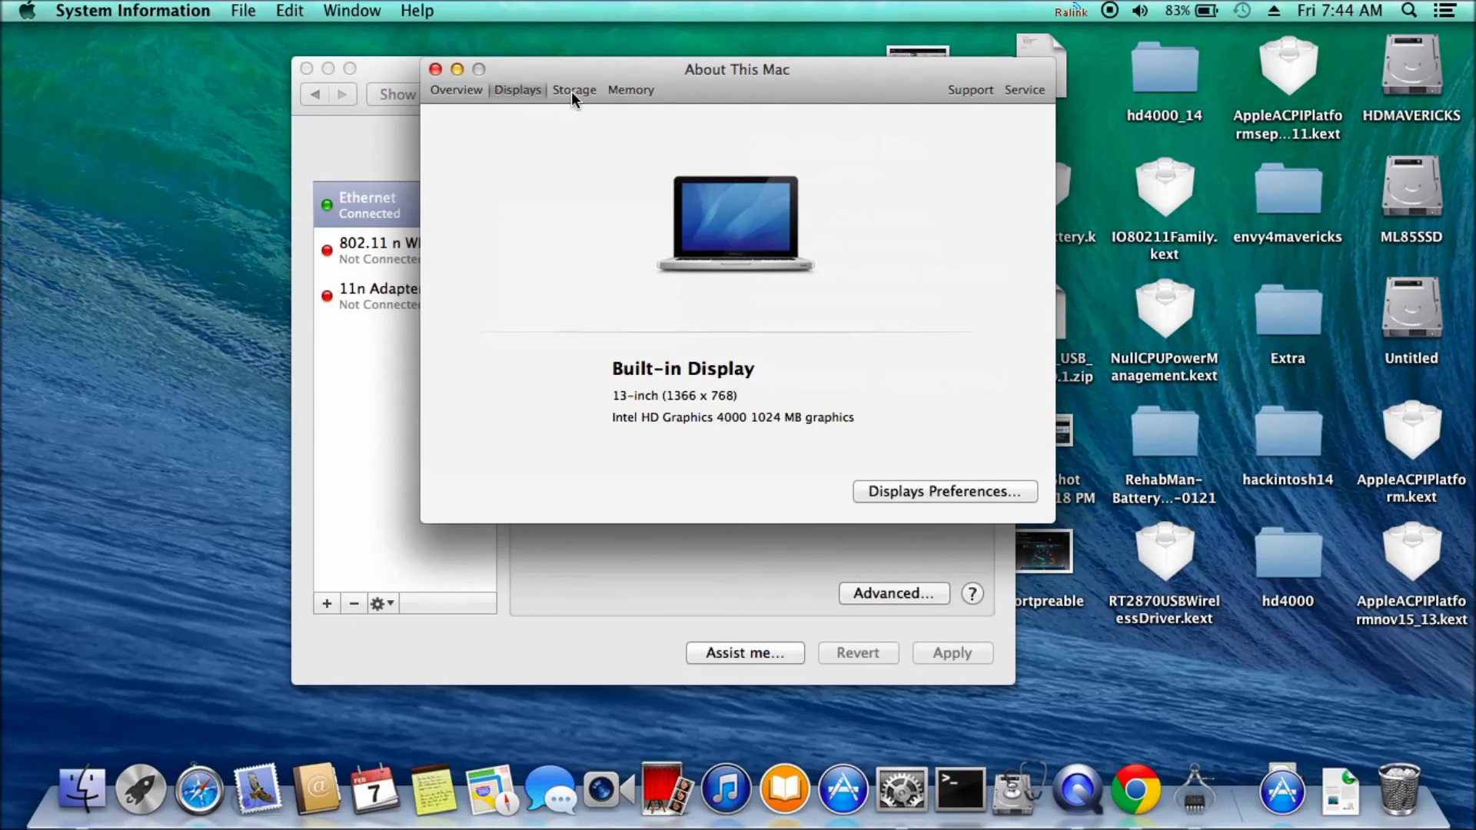
click(579, 90)
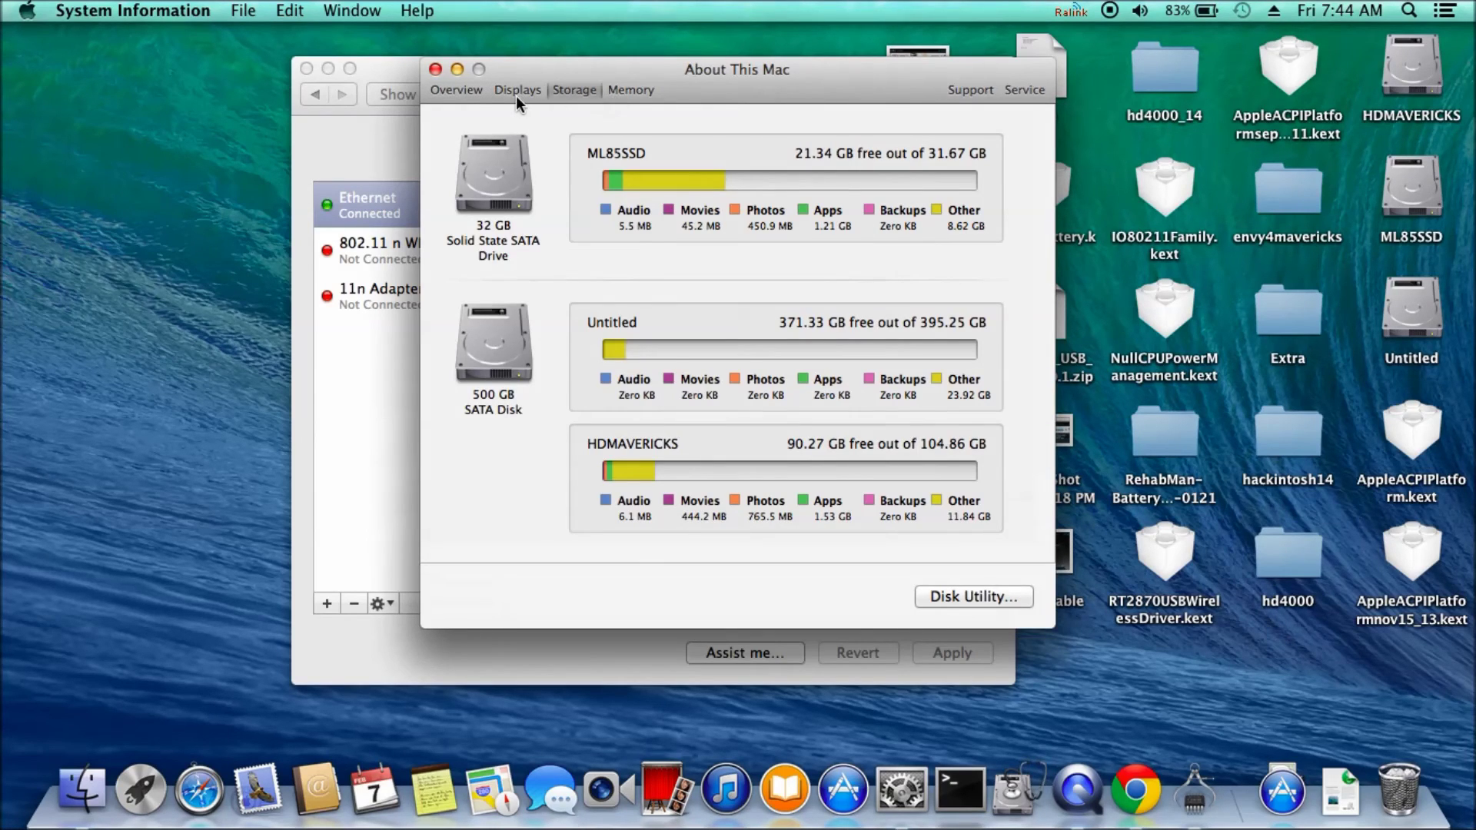
click(435, 68)
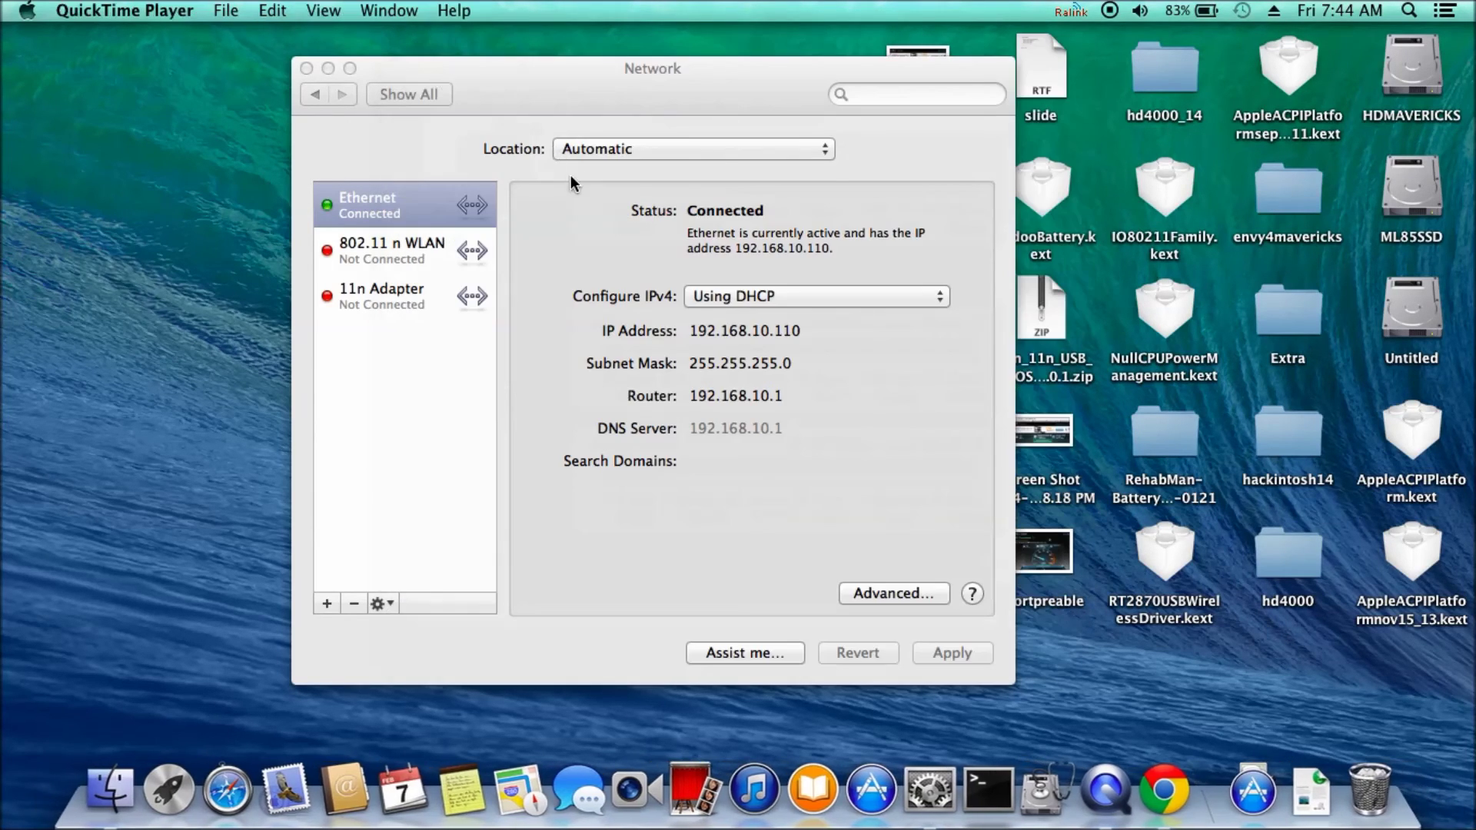
Step: Bring the Network preferences forward to review the connection list, and open and close a Google Chrome window
click(931, 800)
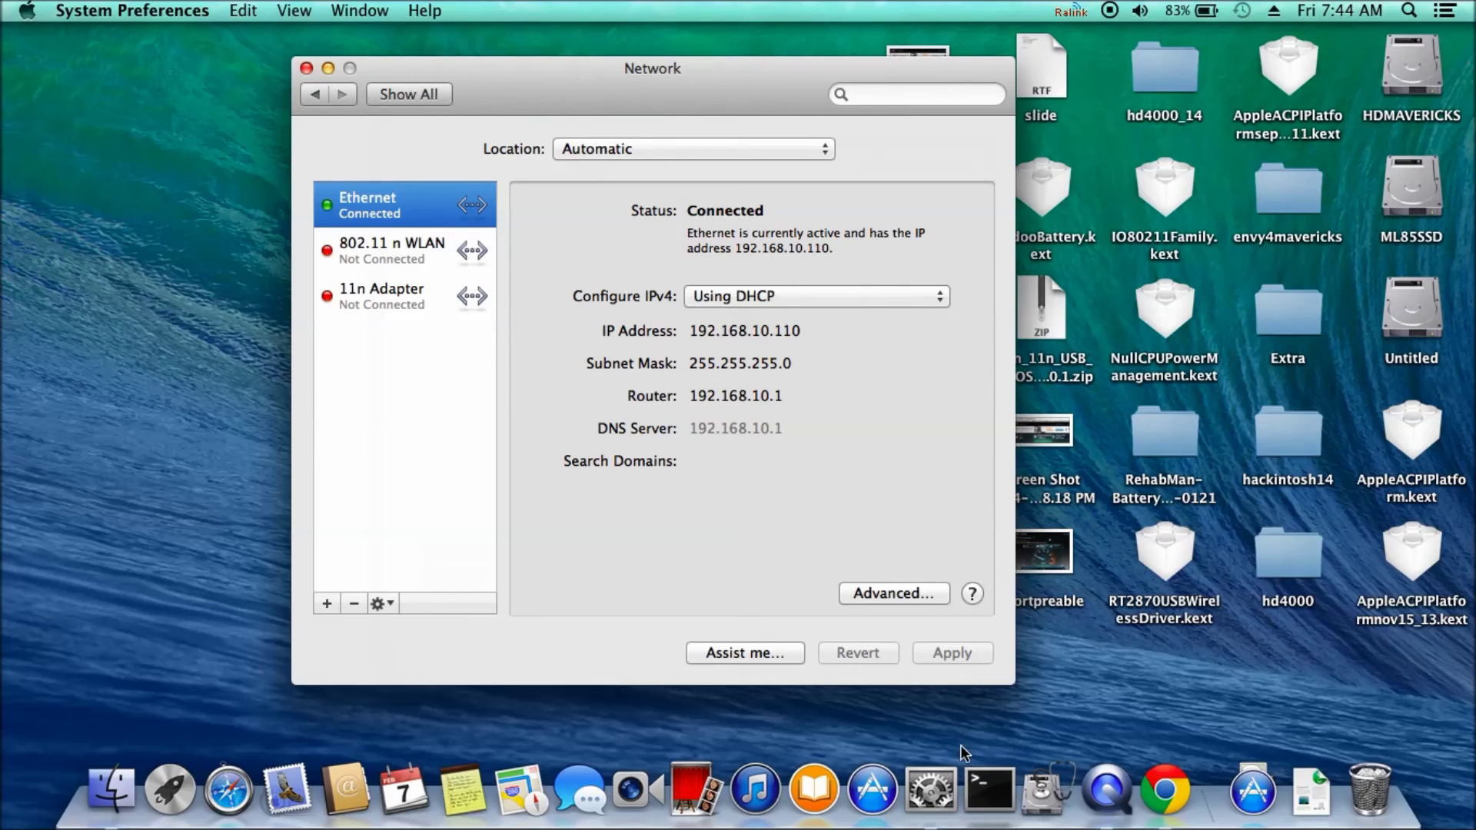
click(932, 797)
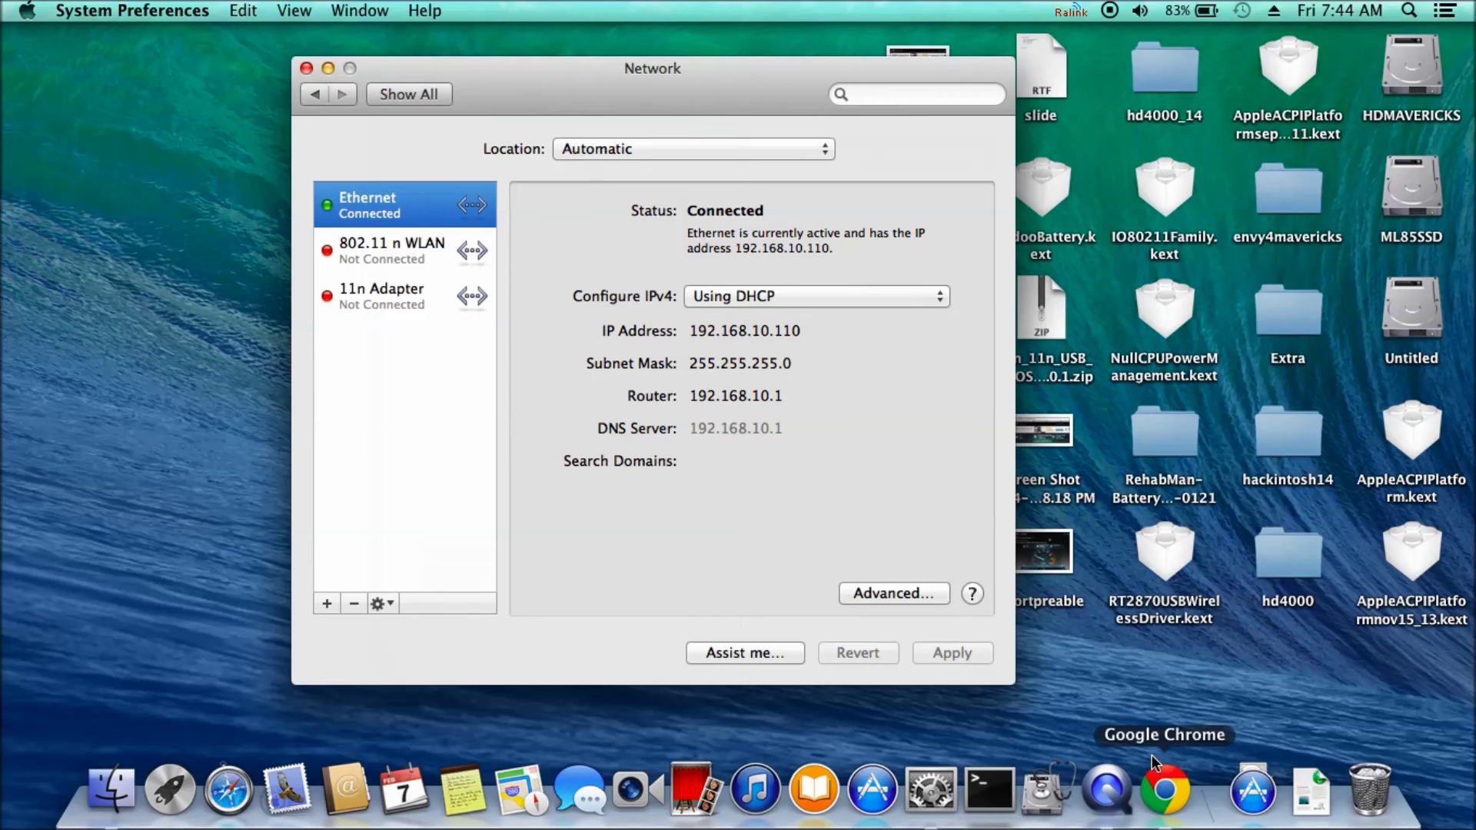
click(1162, 794)
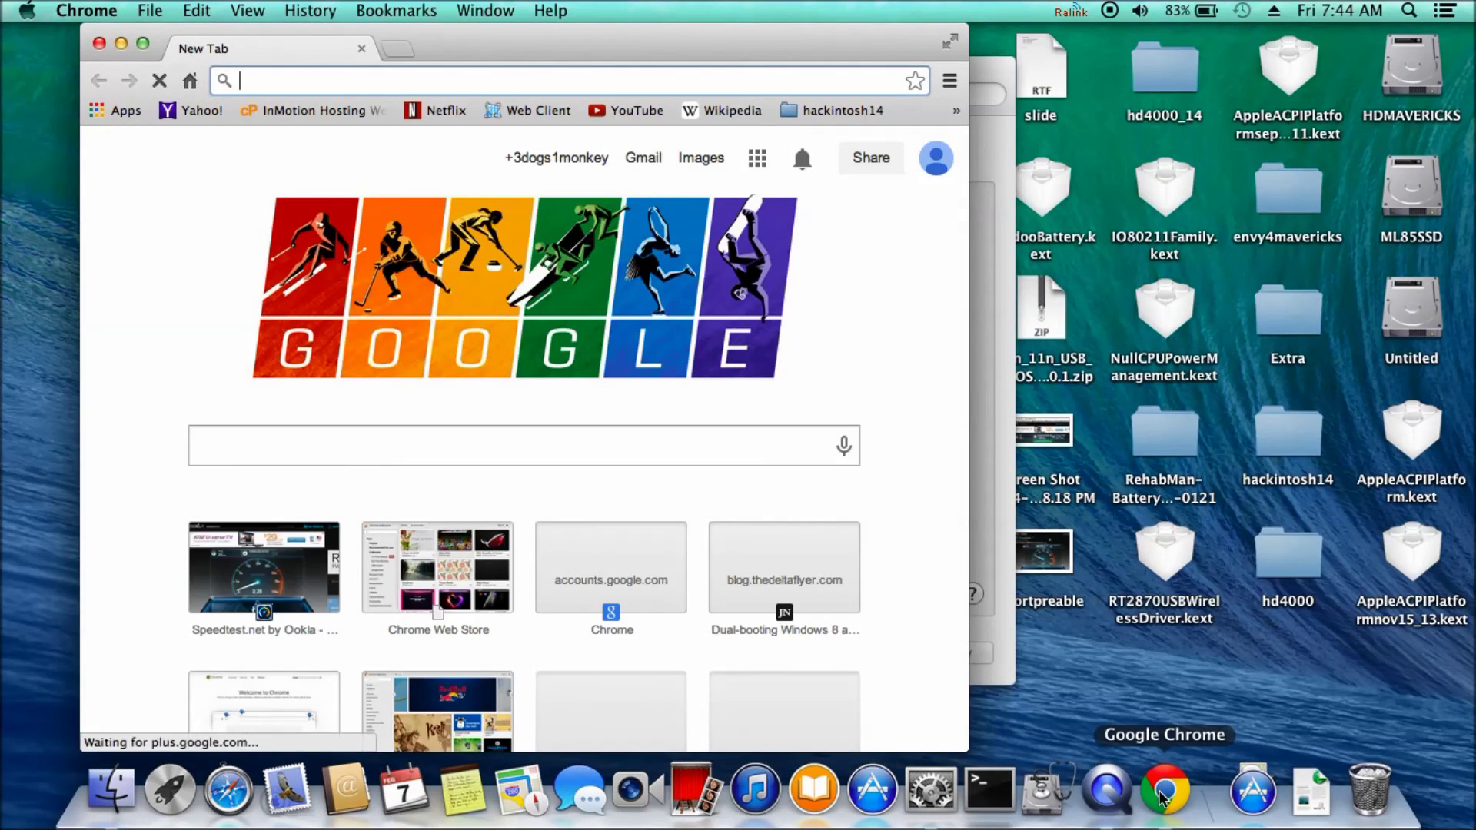
click(99, 44)
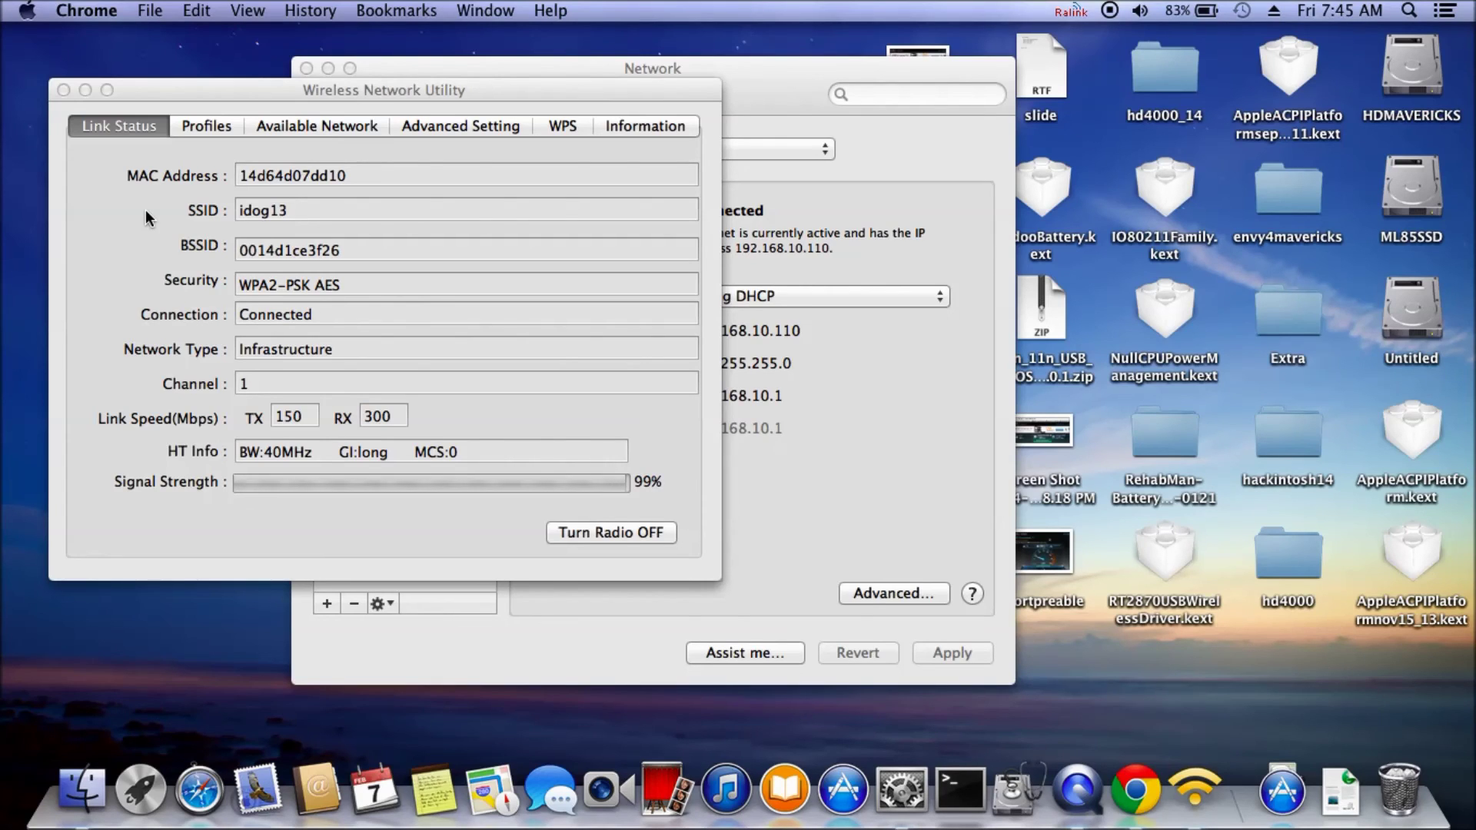
Step: Close the Wireless Utility and Wireless Network Utility windows
click(772, 85)
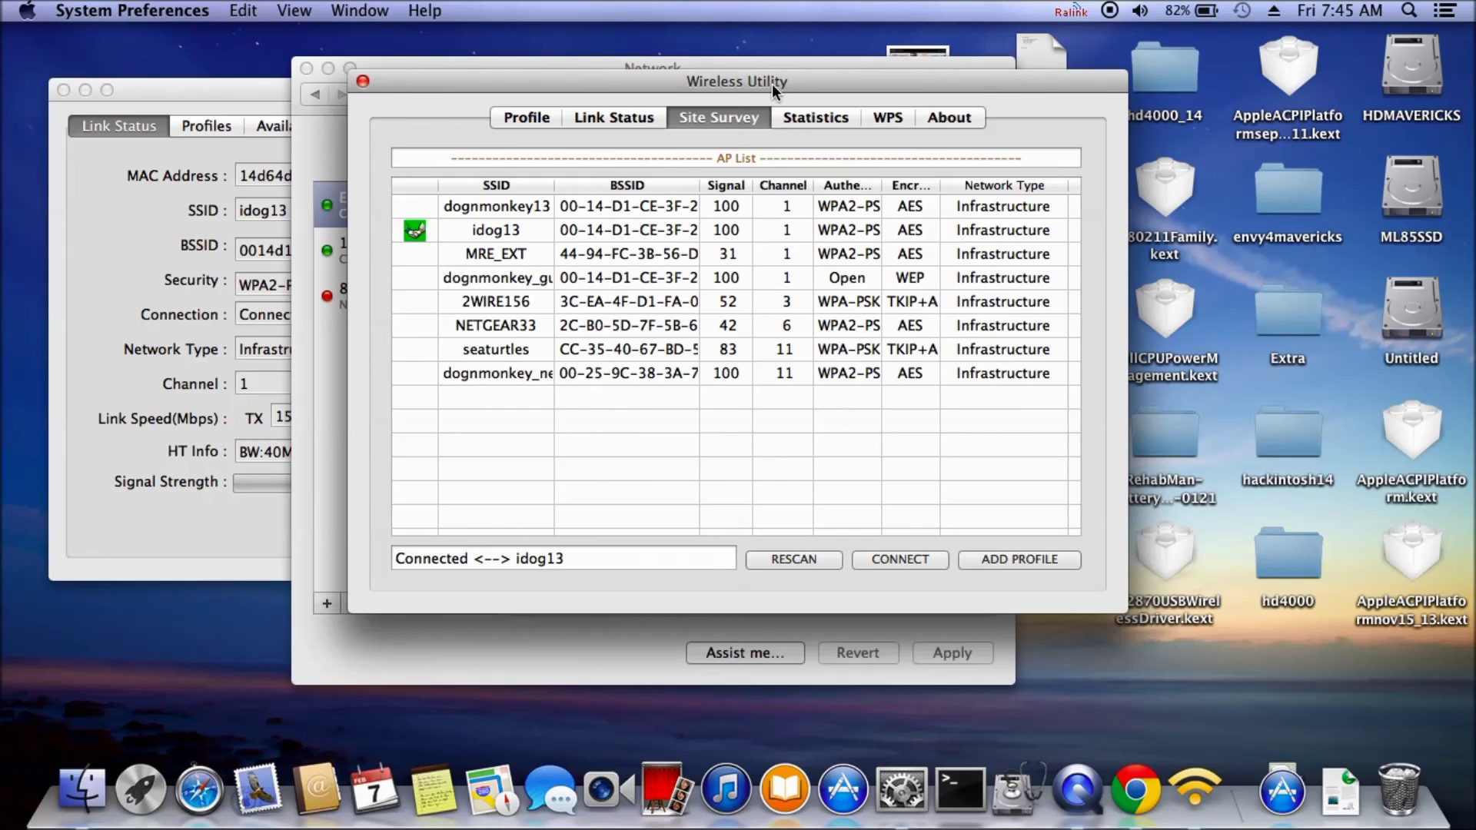
click(362, 80)
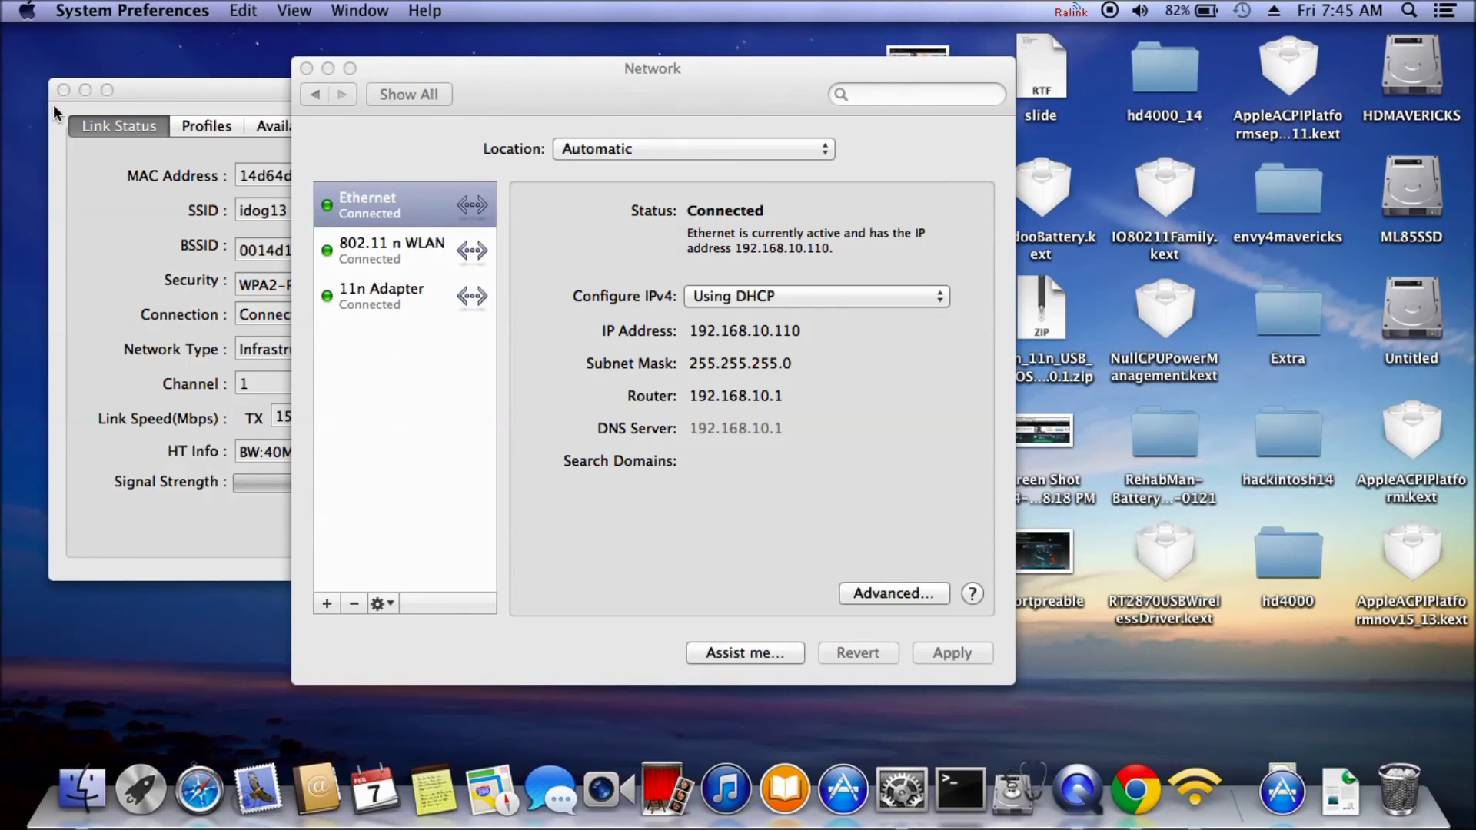
click(65, 90)
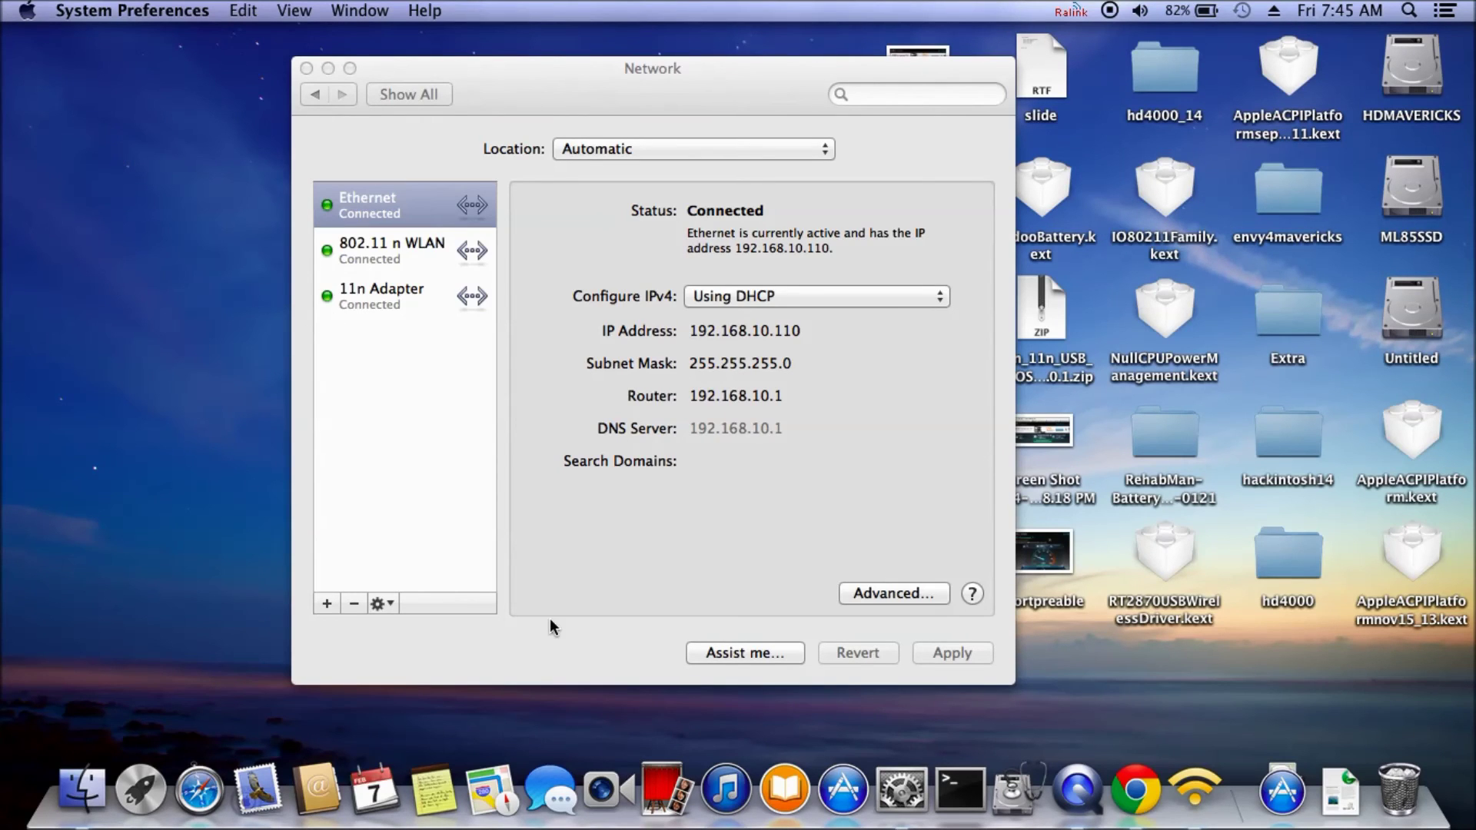
Step: Open speedtest.net in Google Chrome and run a speed test against the San Jose, CA server hosted by Internode
click(1135, 789)
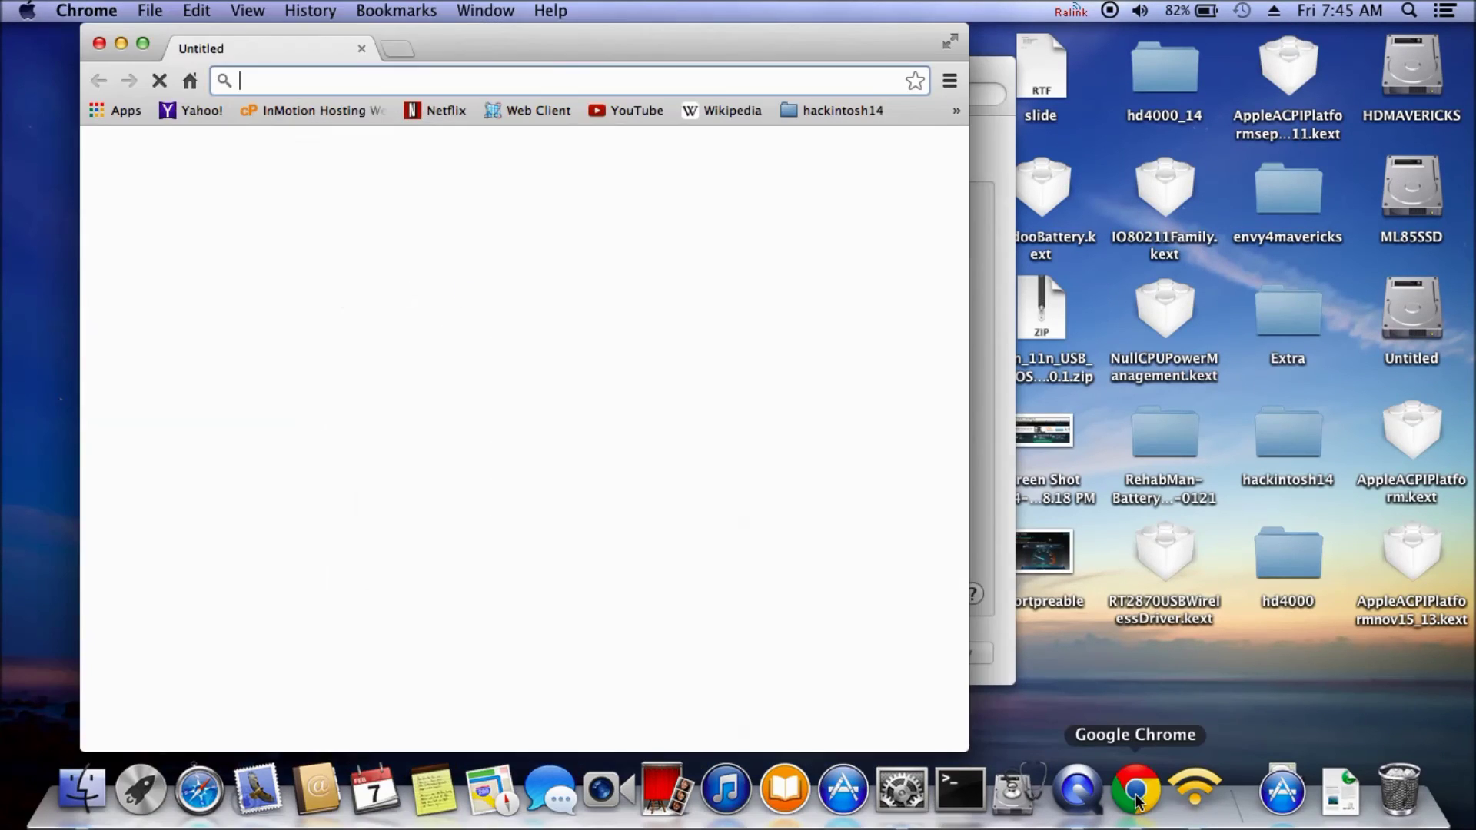
click(496, 454)
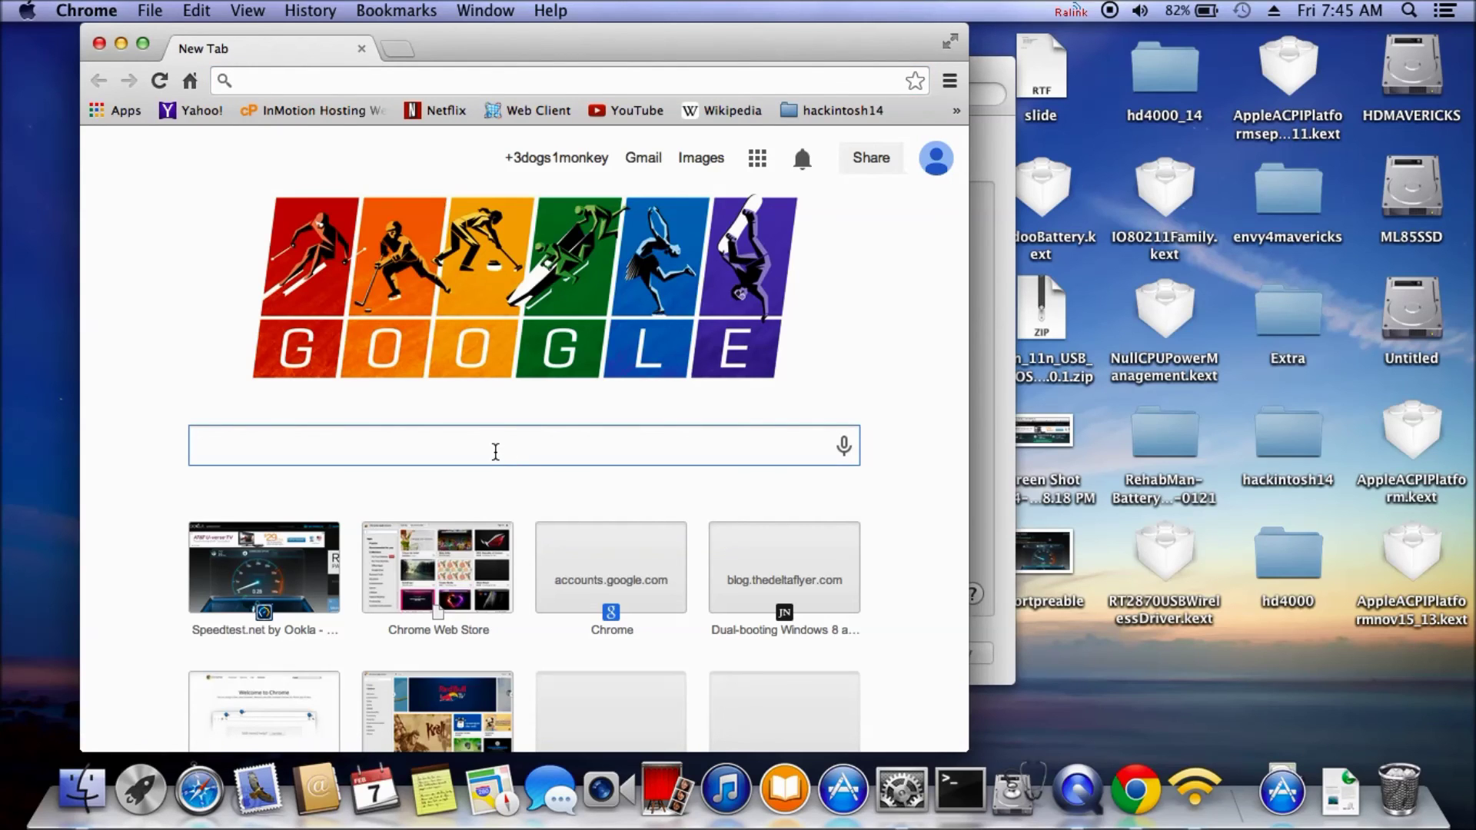
text(speedtest.net)
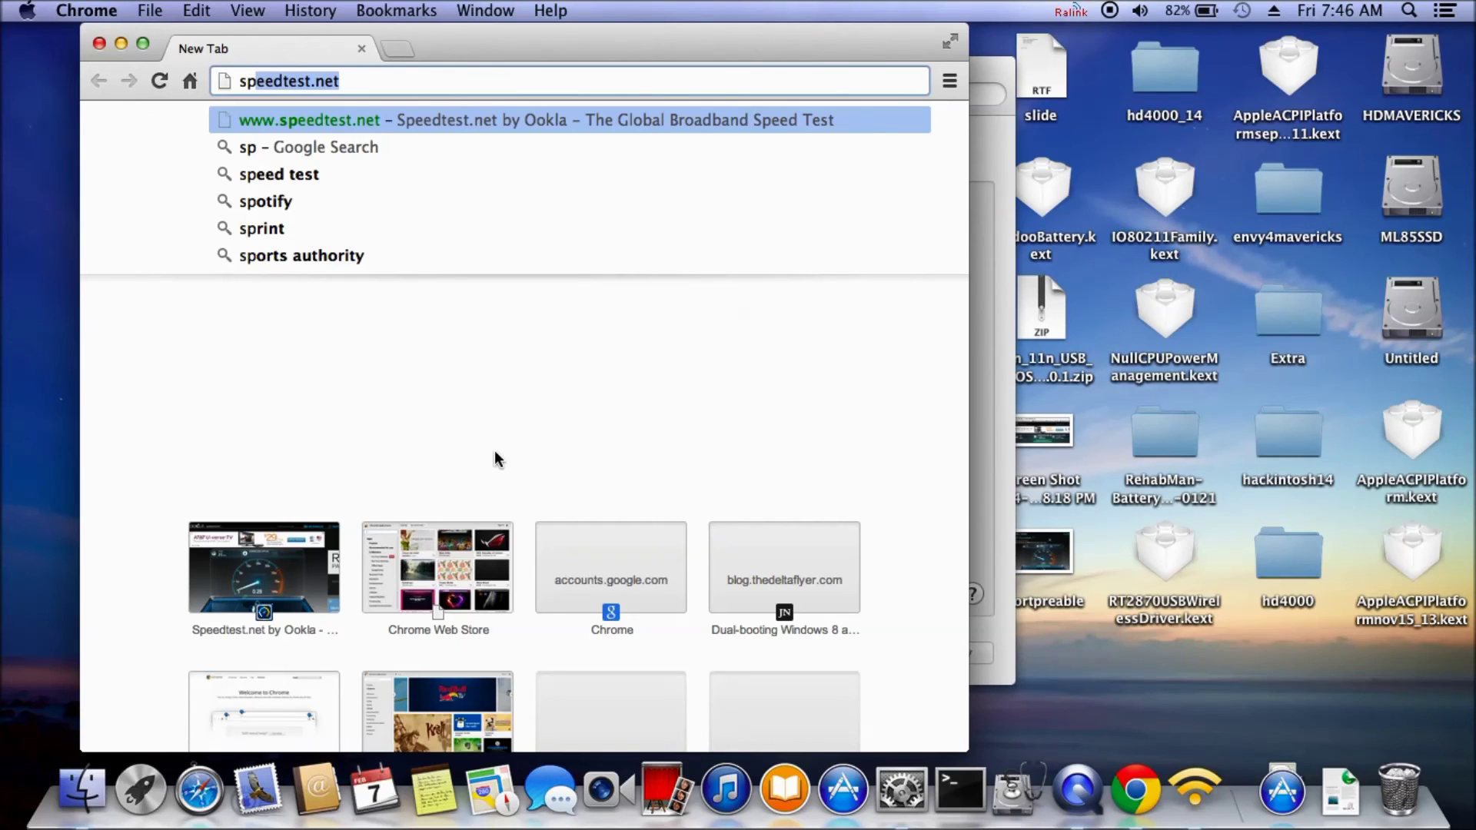
key(Return)
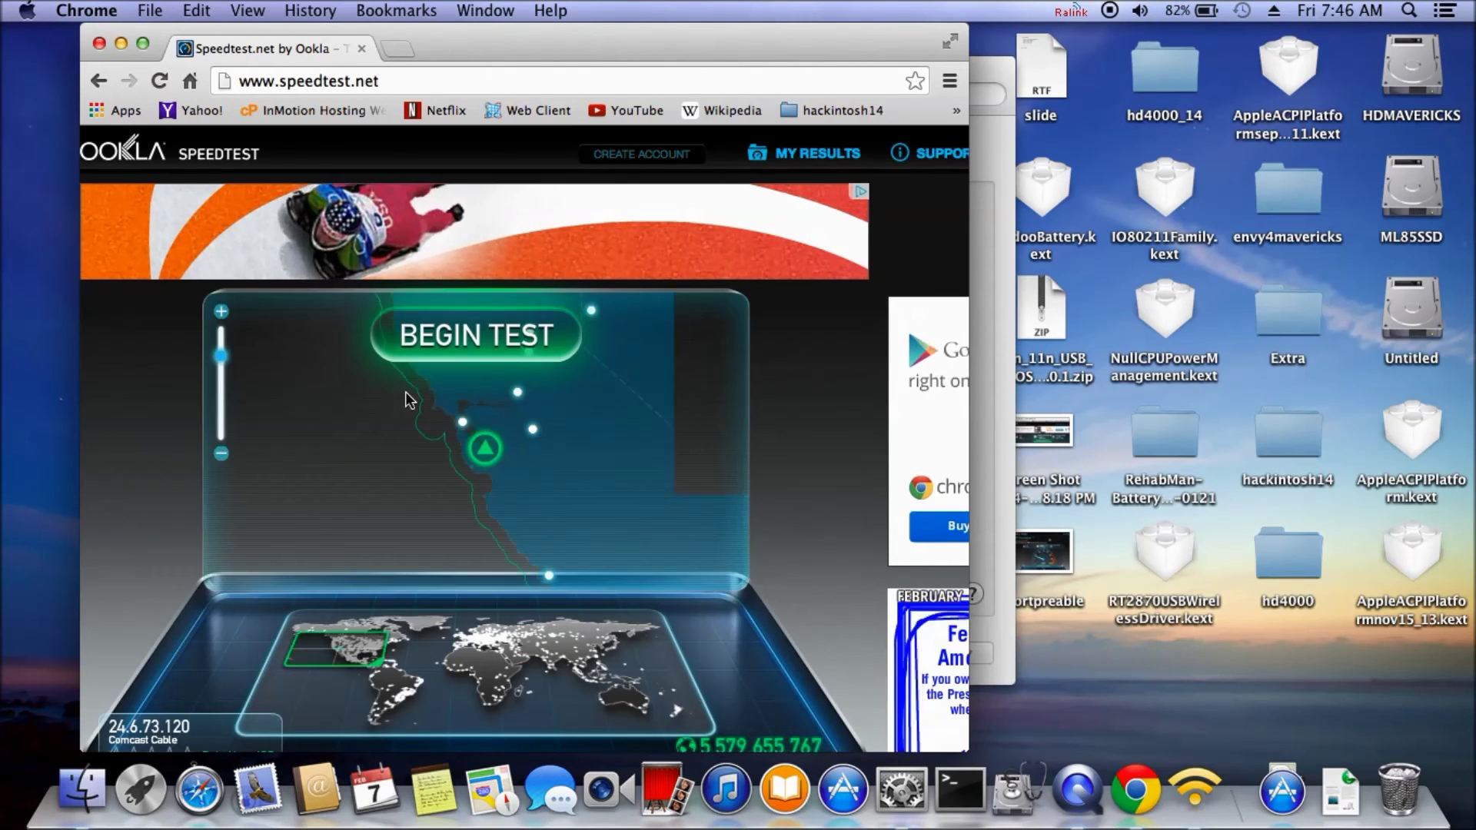
mouse_move(486, 452)
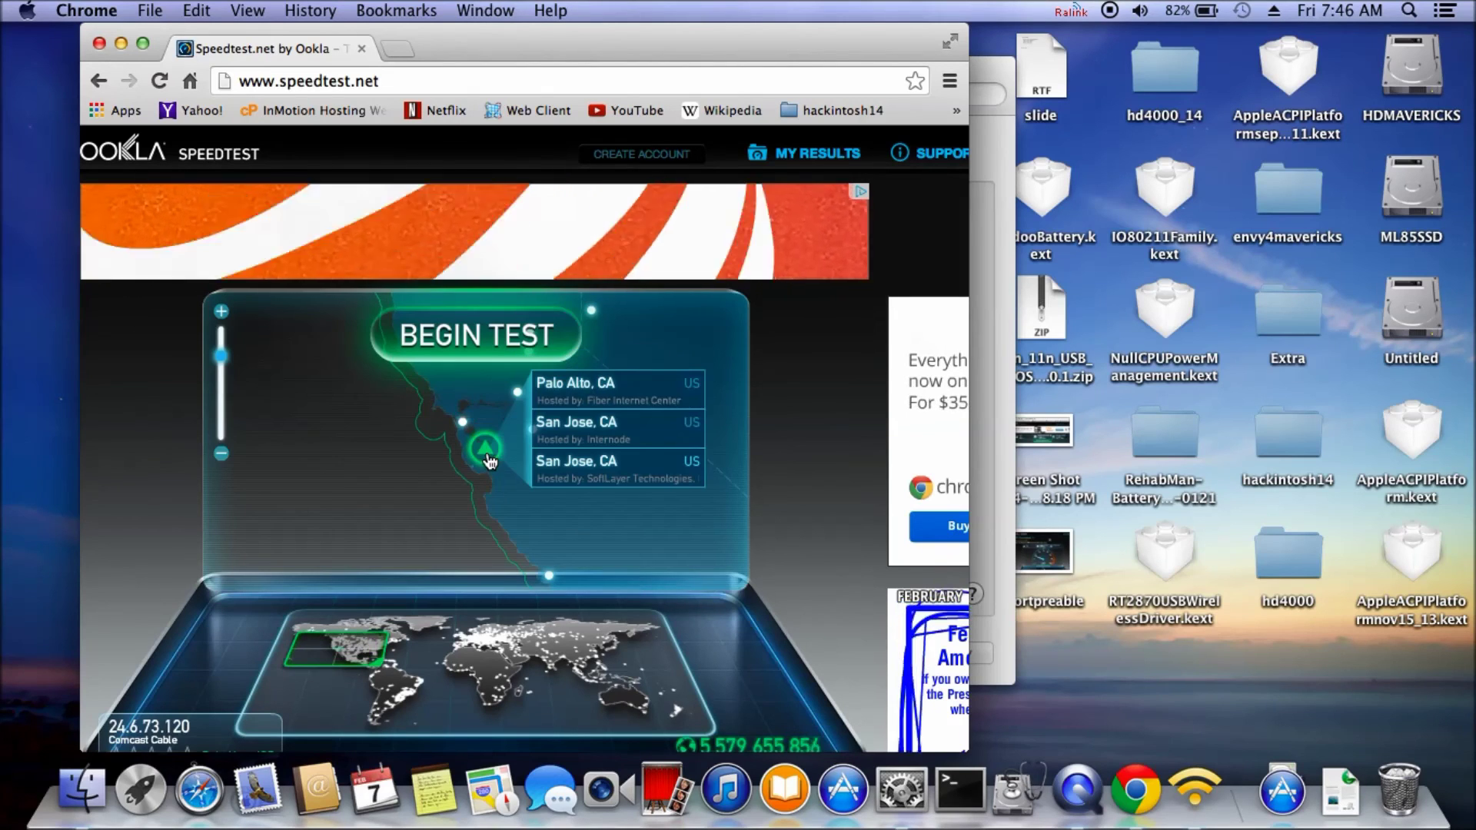
click(561, 436)
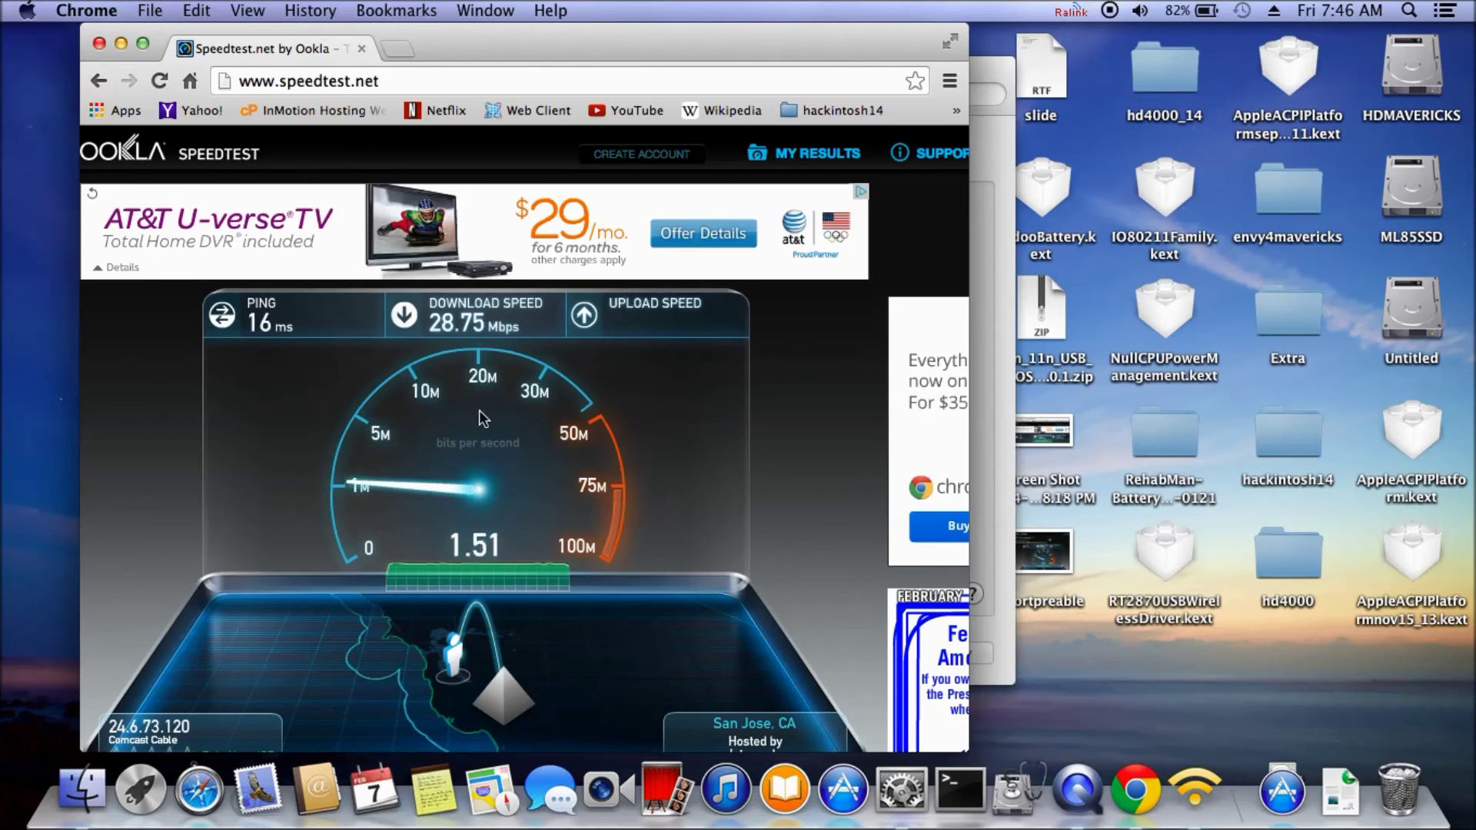
Step: Open the full system report from the About This Mac details
click(28, 14)
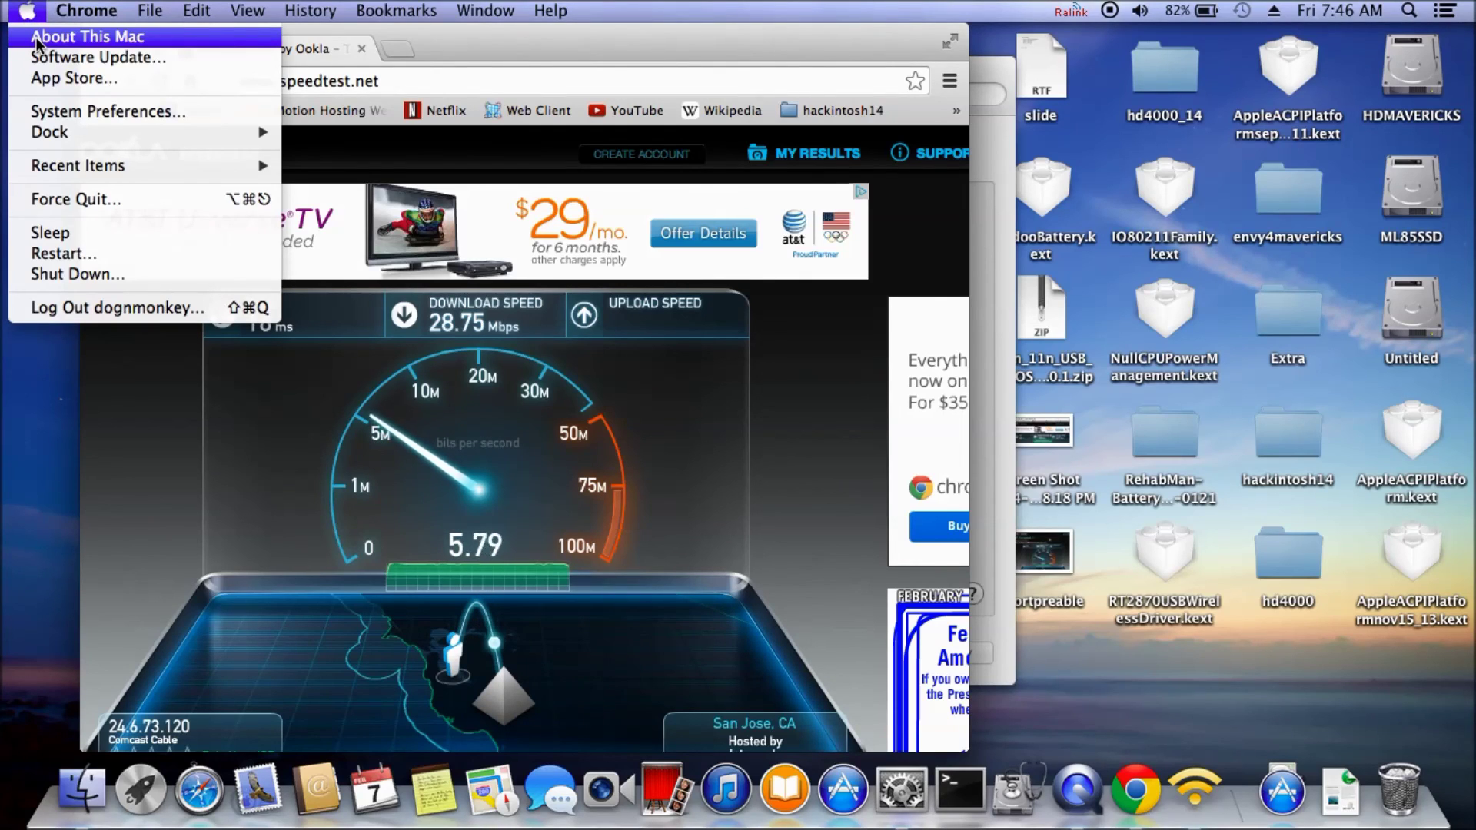
click(36, 44)
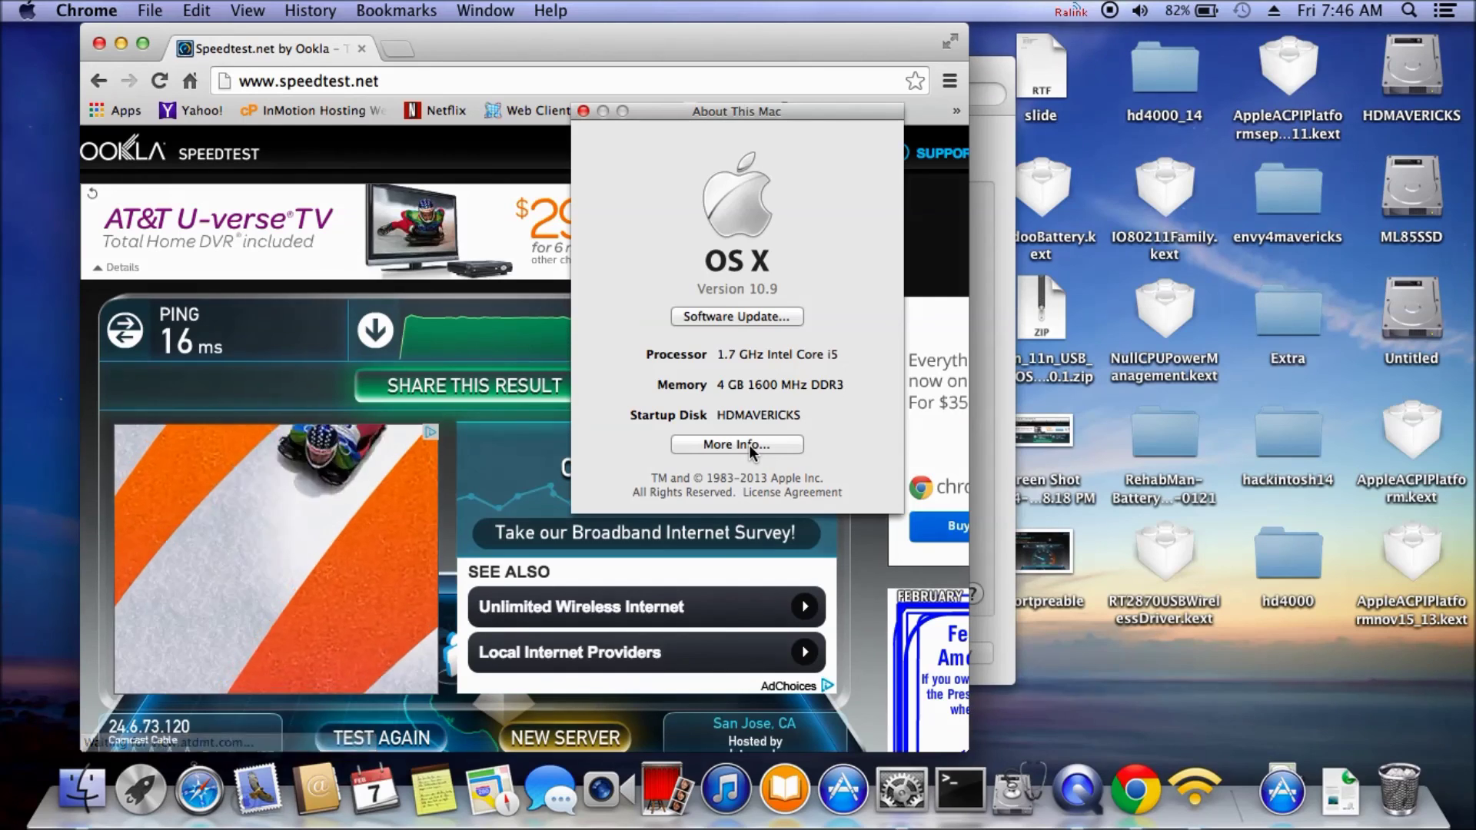
click(749, 445)
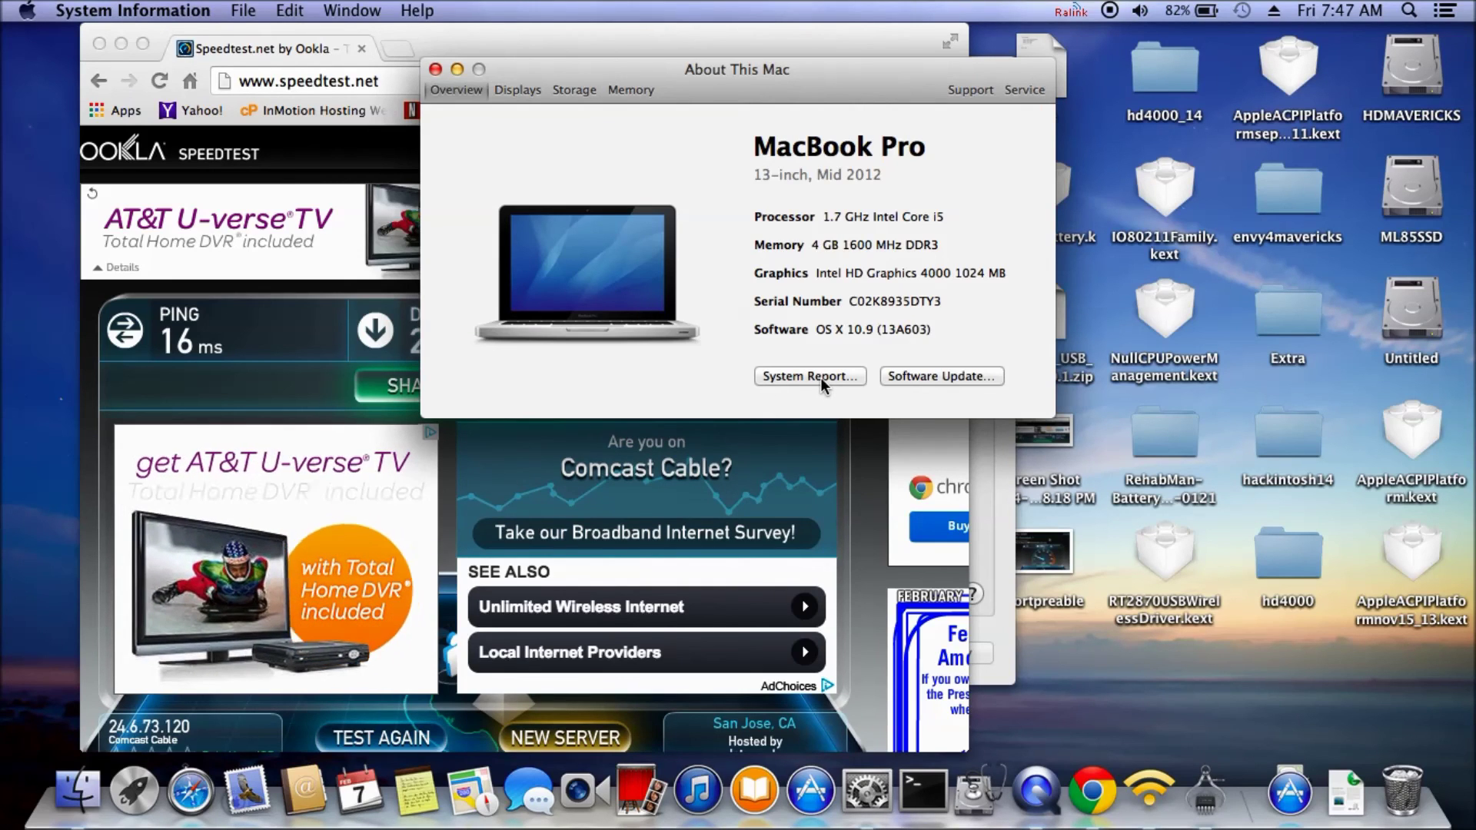
click(820, 377)
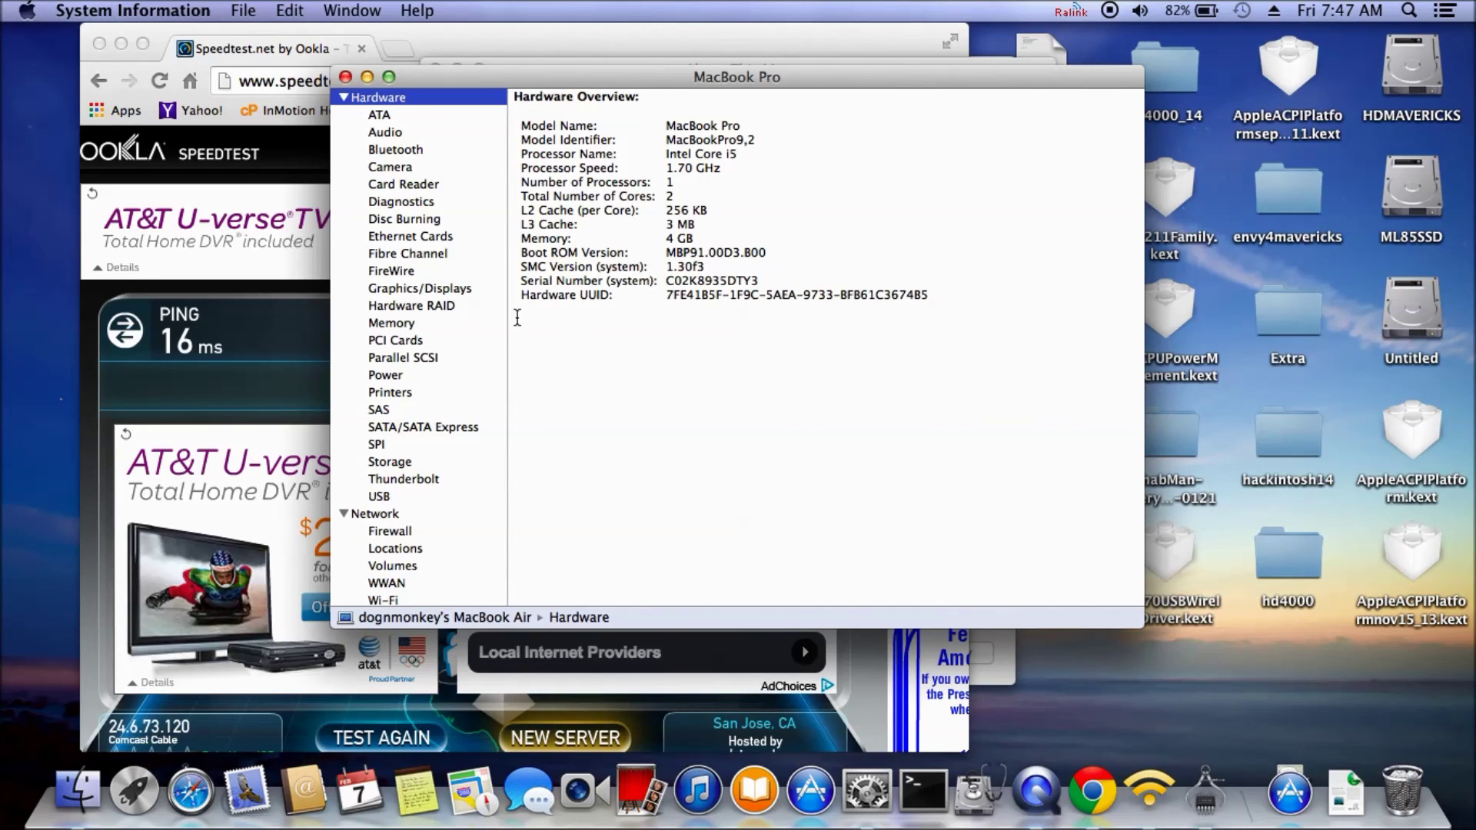
Step: Examine the Ethernet Cards, Wi-Fi, USB, Hardware RAID and WWAN sections of the system report
click(437, 237)
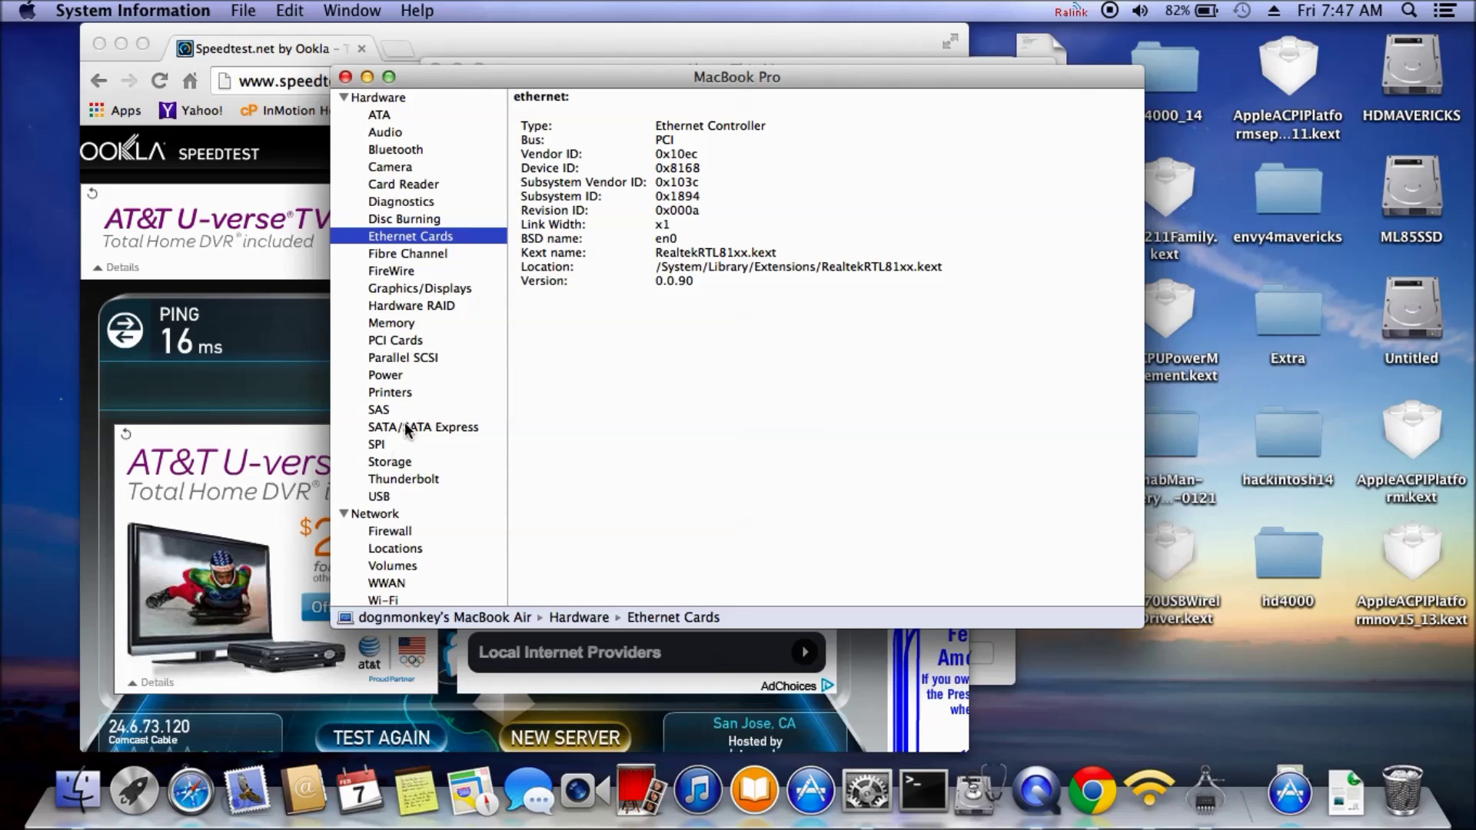
click(385, 593)
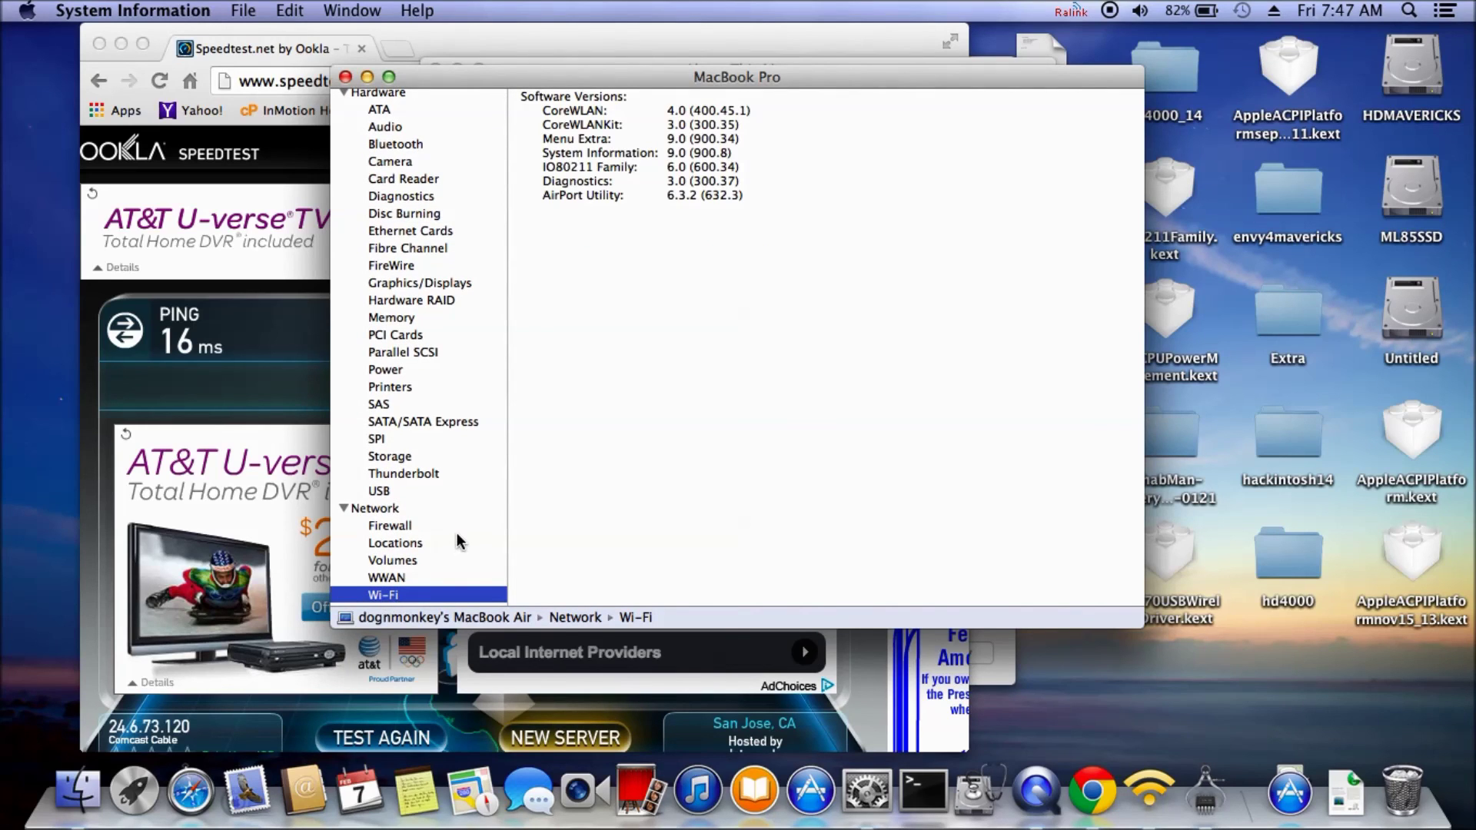
scroll(403, 412, up, 1)
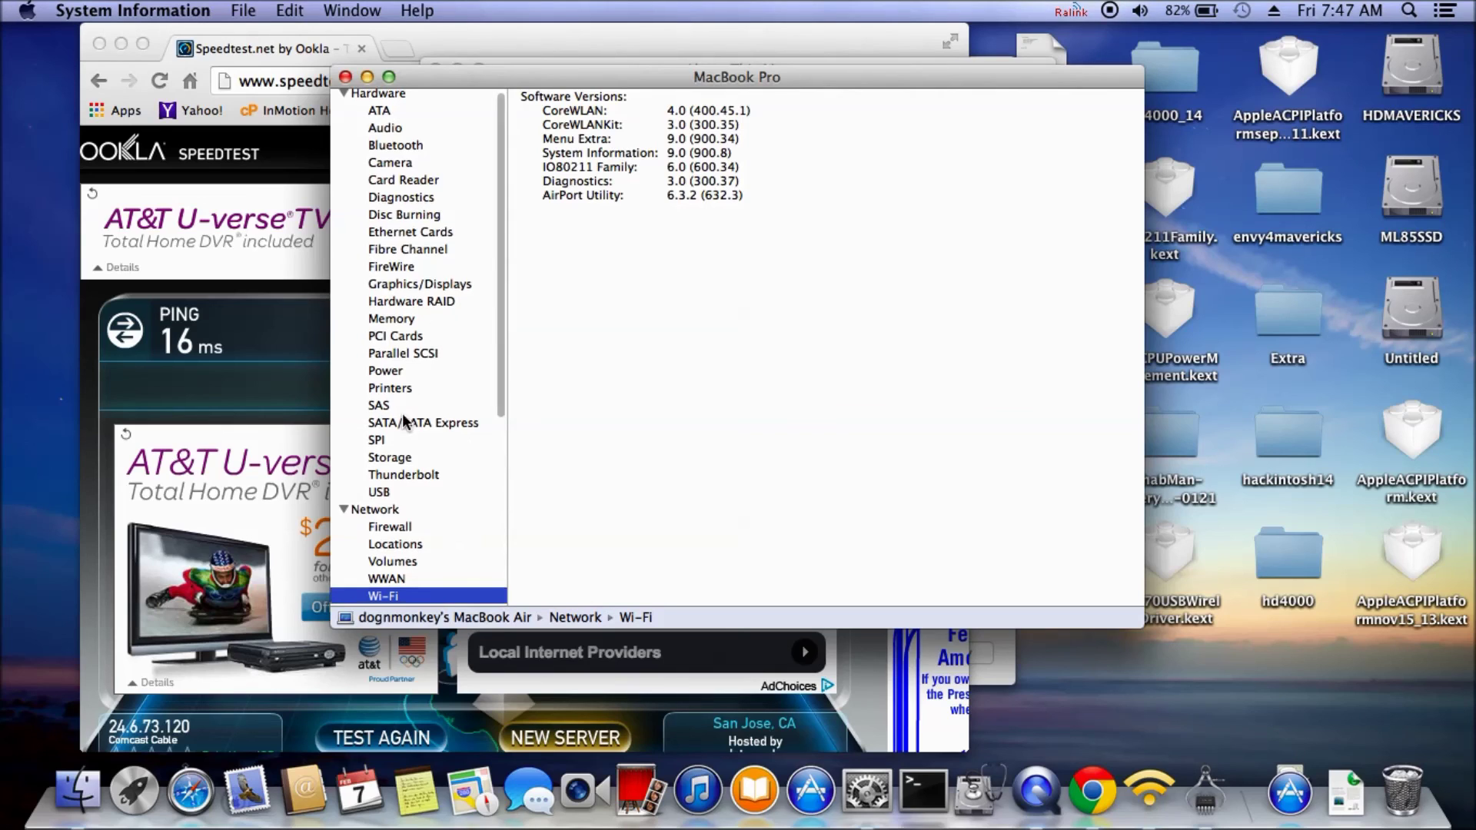
click(407, 486)
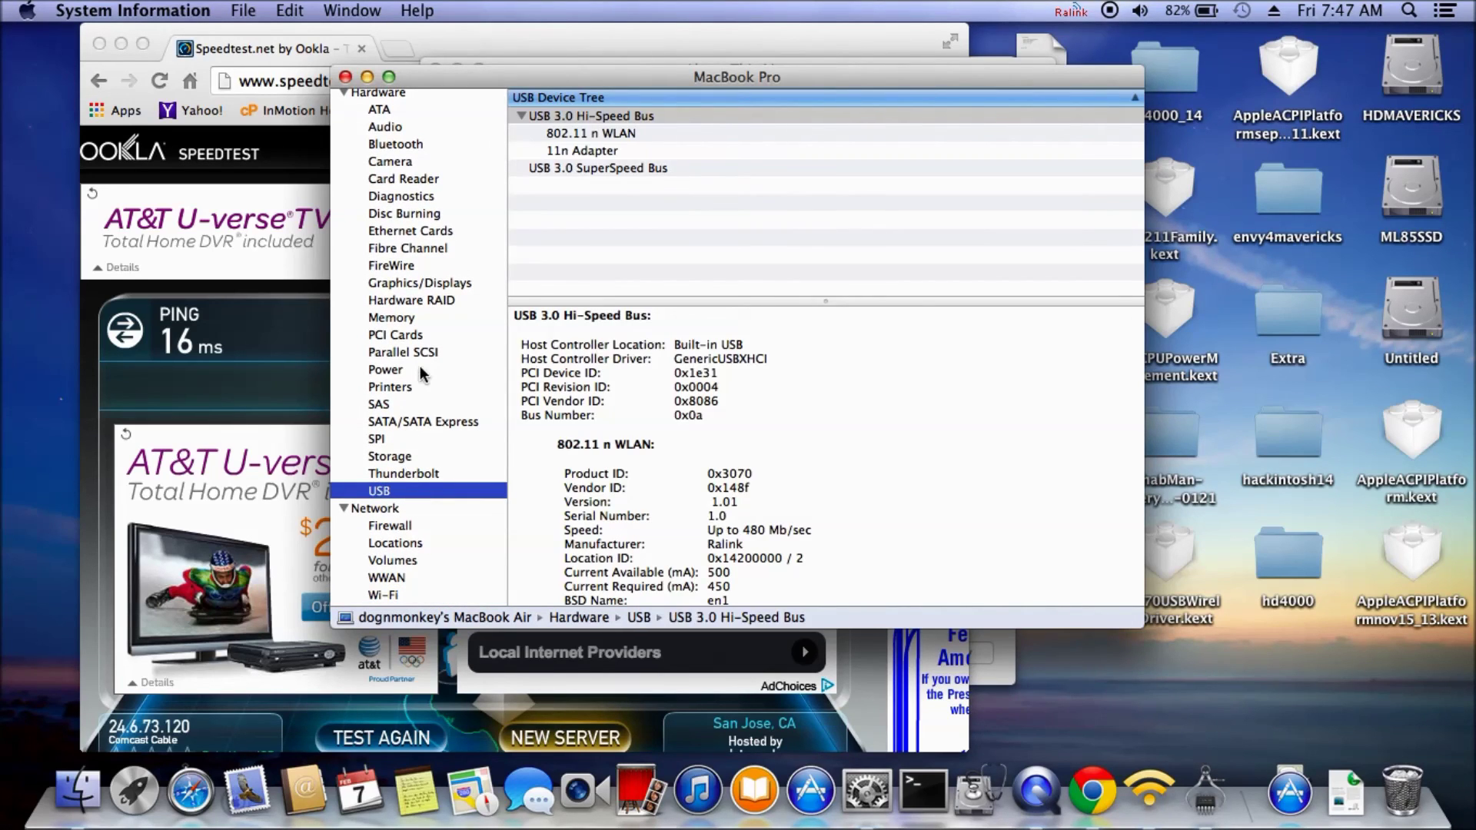
click(426, 307)
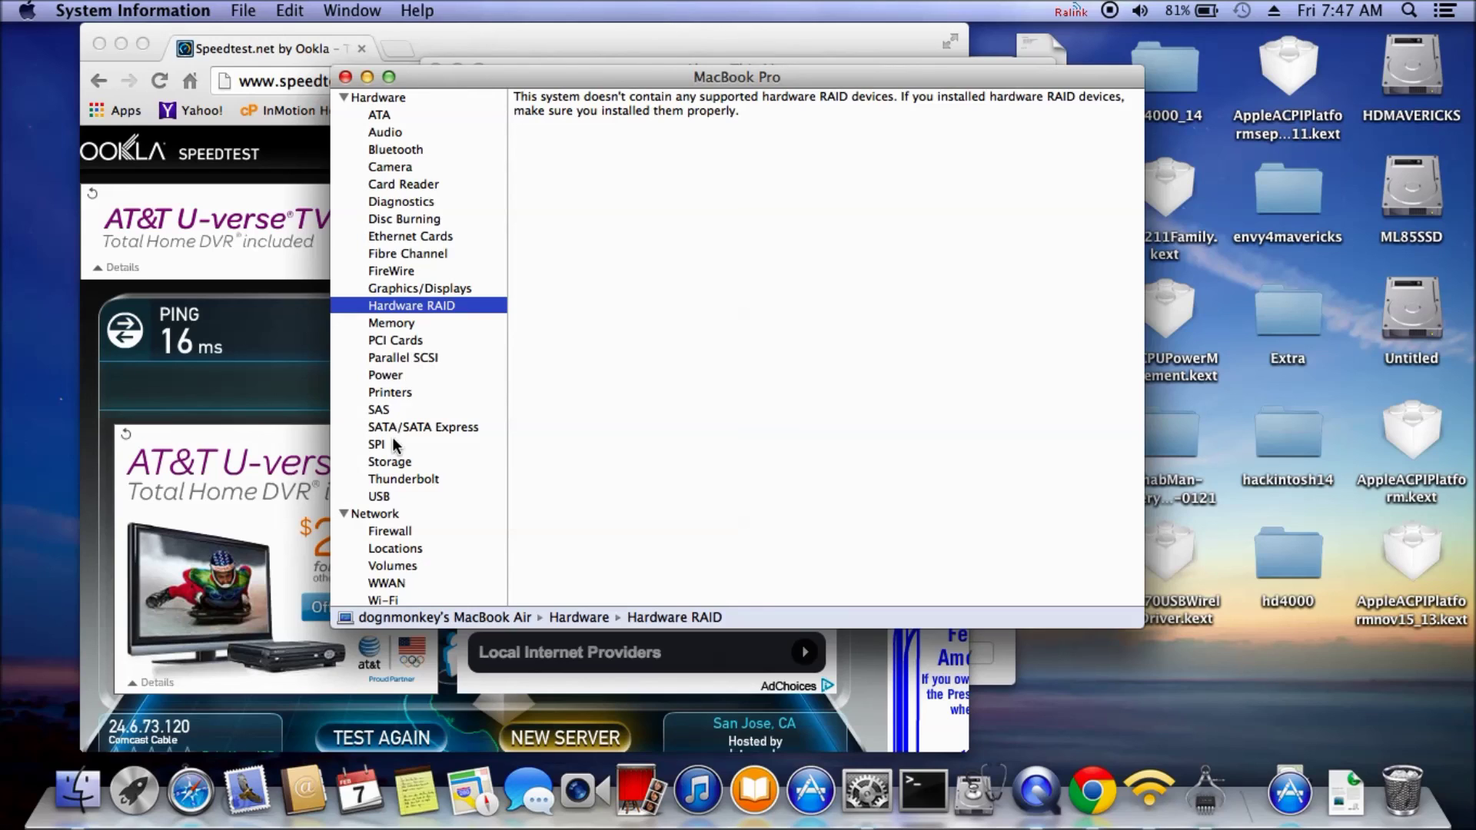
click(386, 581)
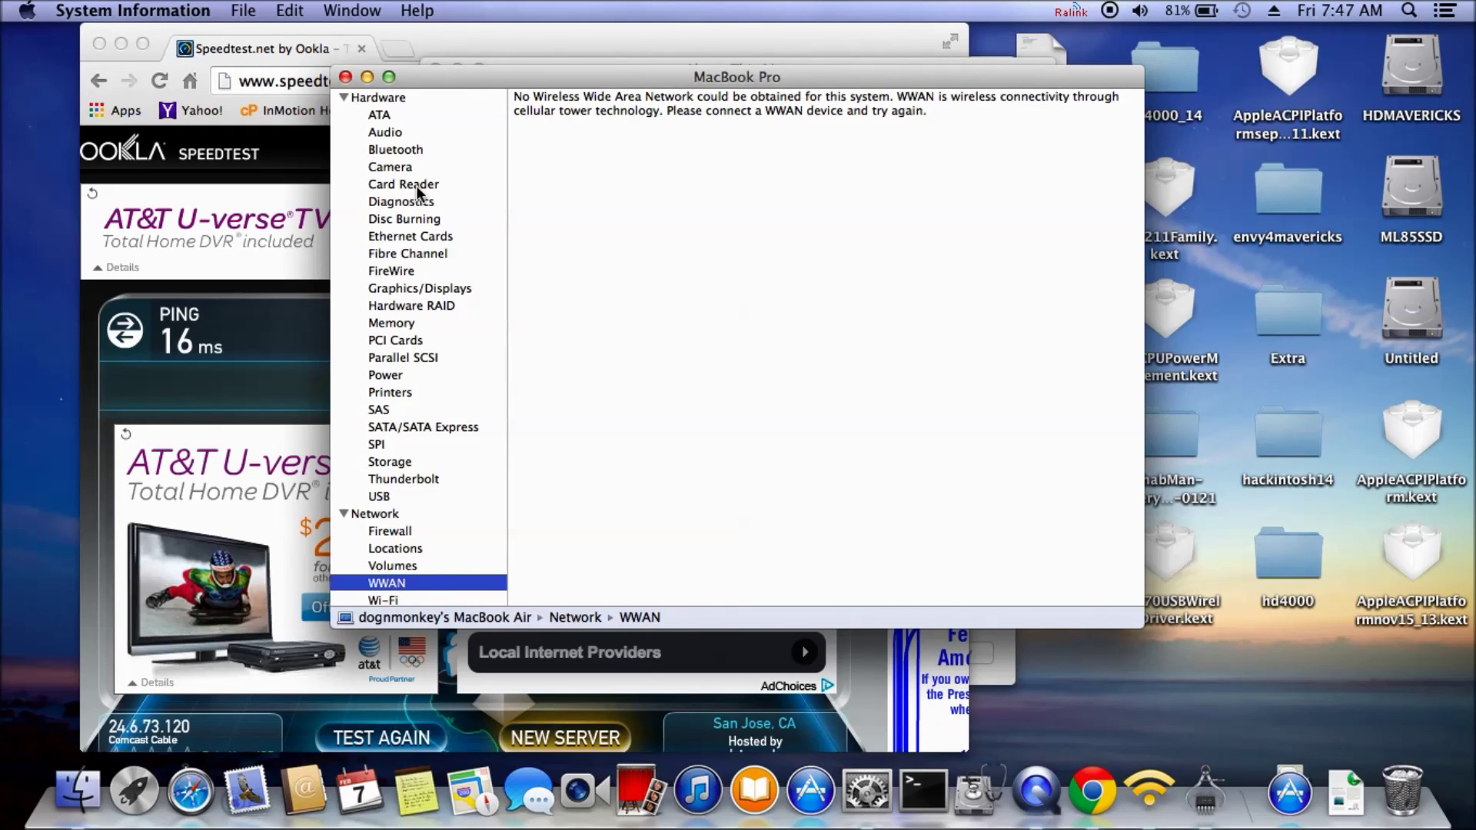
Step: Review the Audio section's speaker, microphone and HDMI device details, and close the system report and About This Mac windows
click(386, 133)
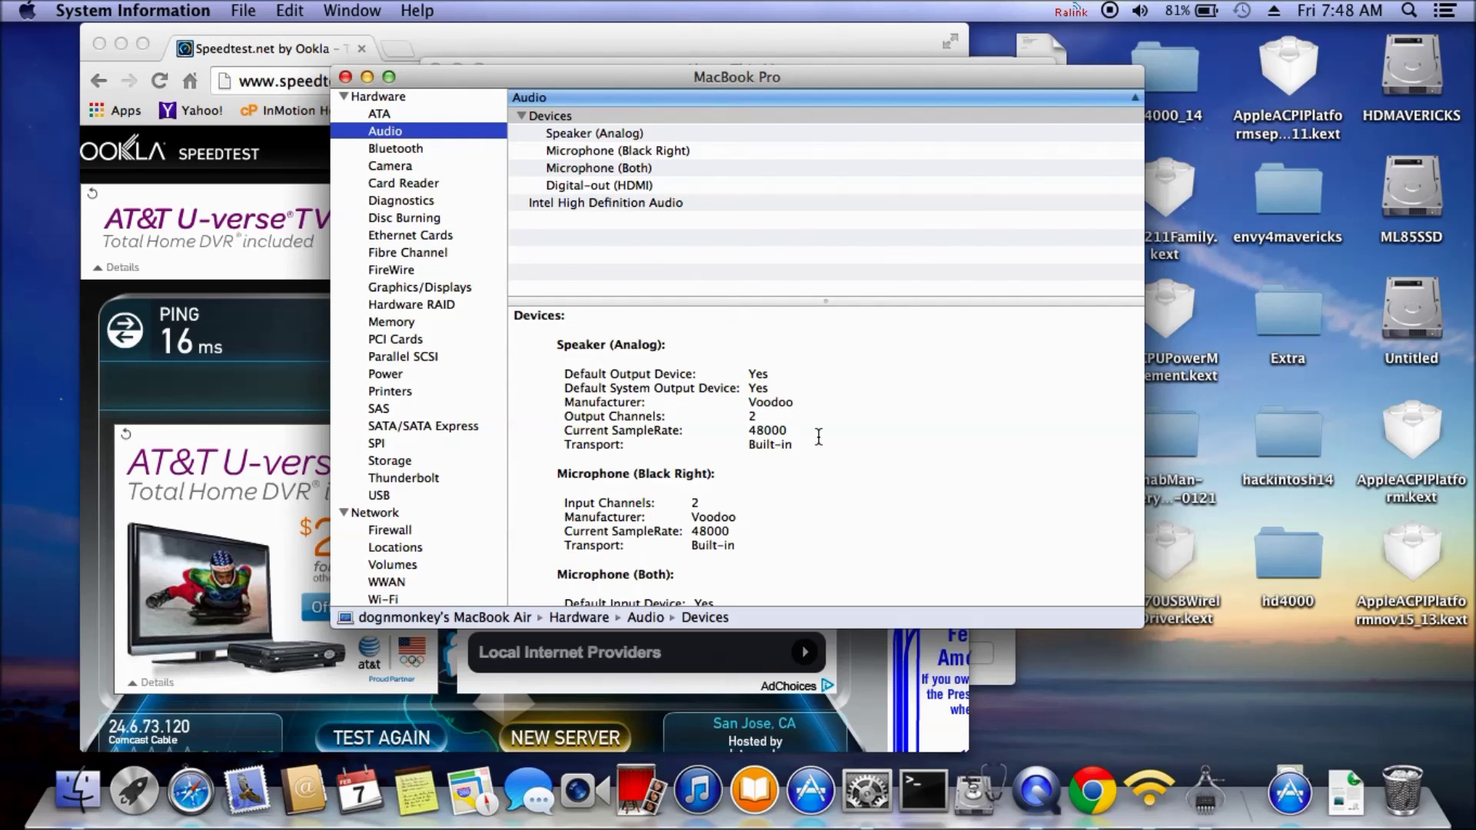
scroll(819, 437, down, 6)
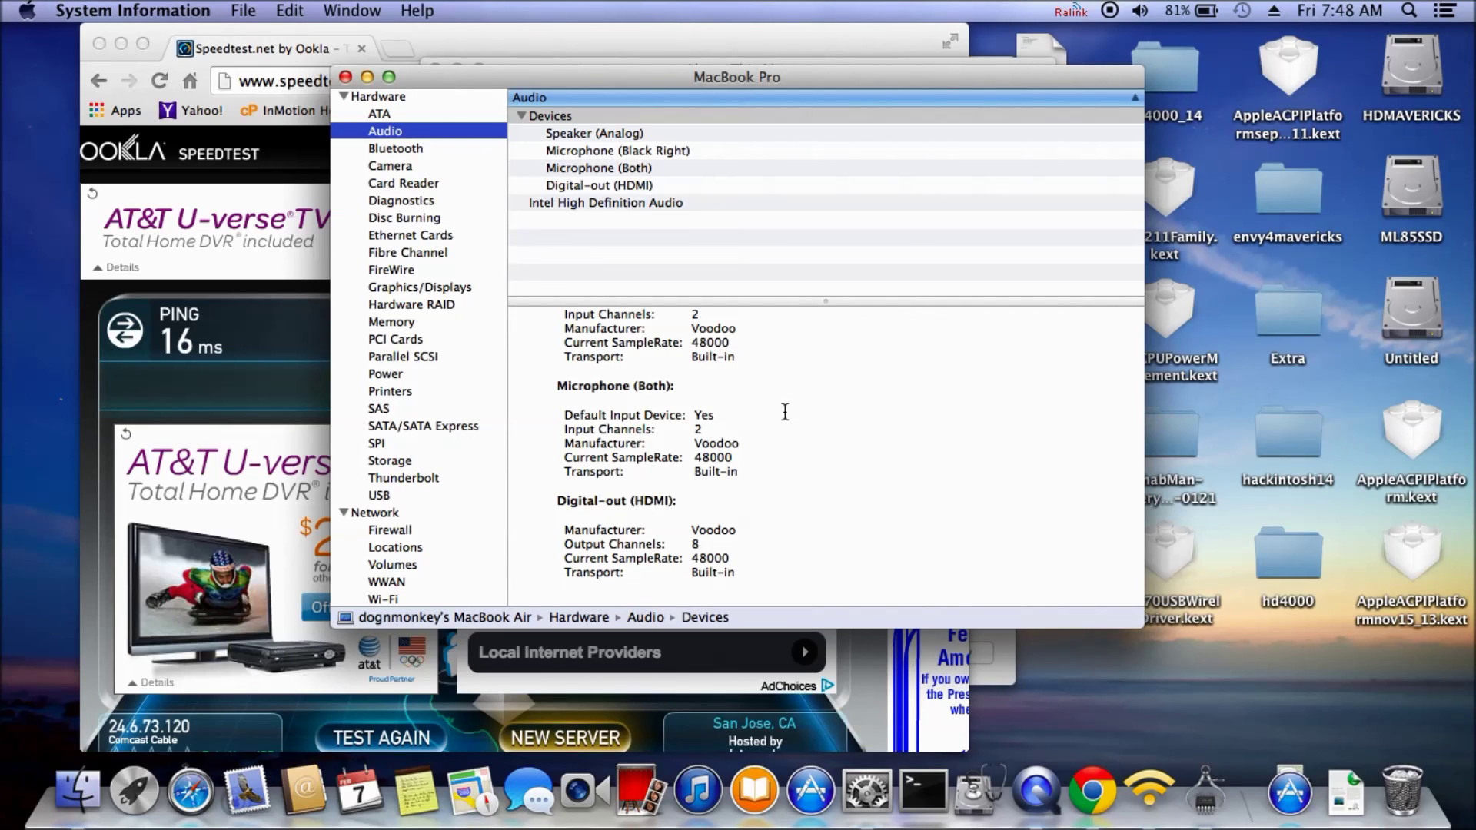
scroll(785, 412, up, 6)
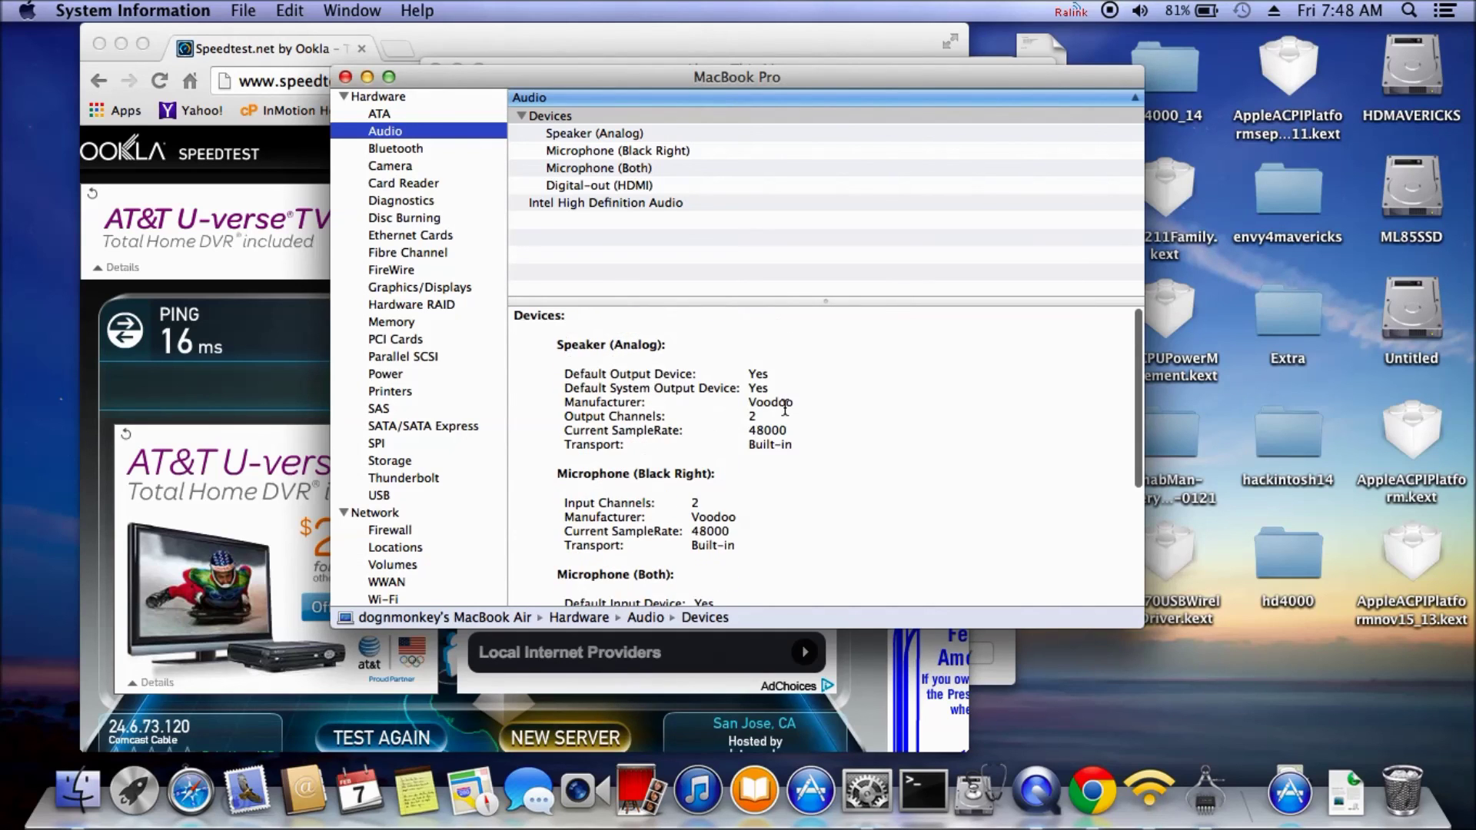
scroll(785, 410, down, 5)
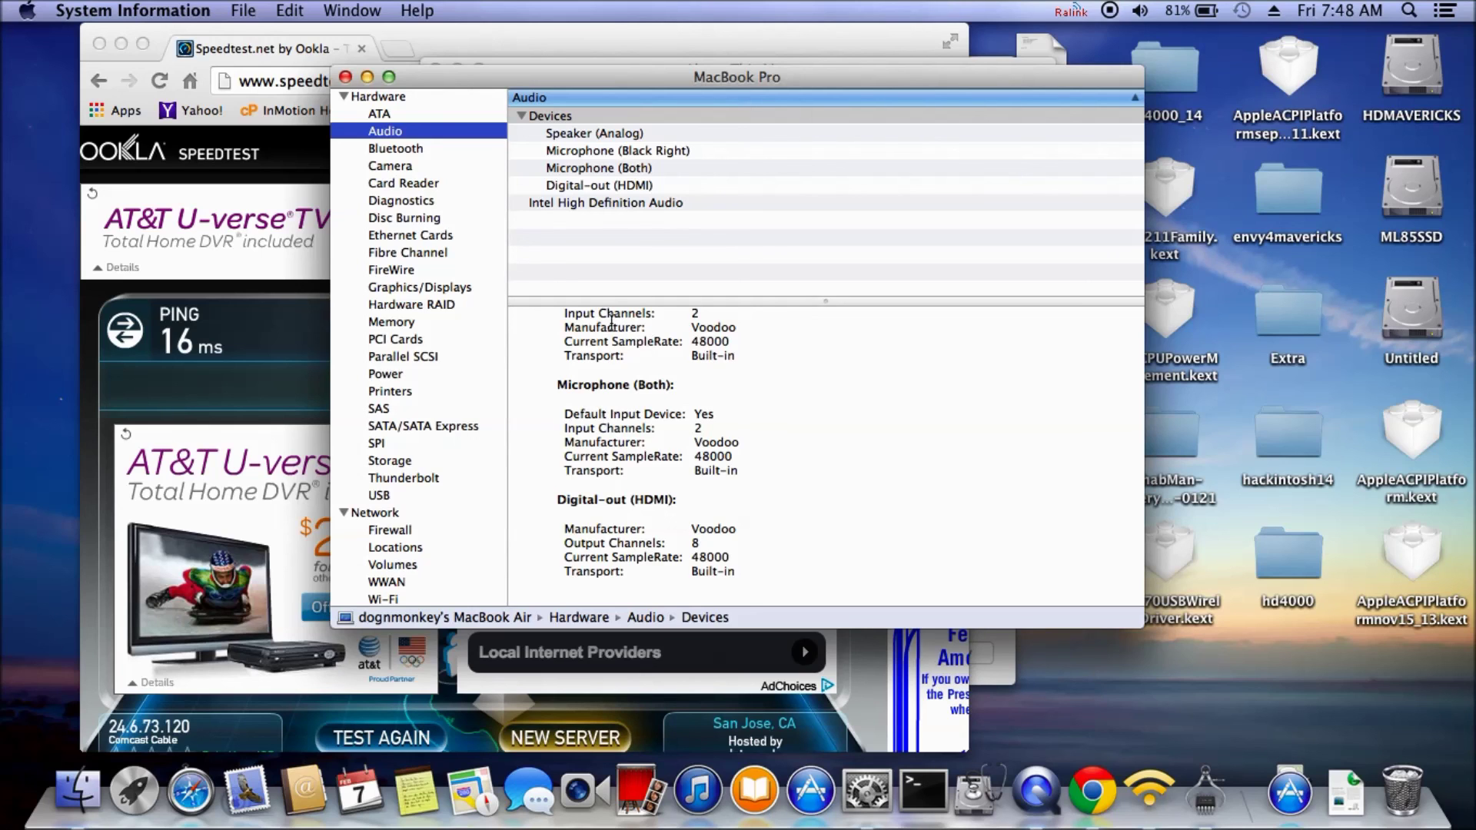
click(344, 77)
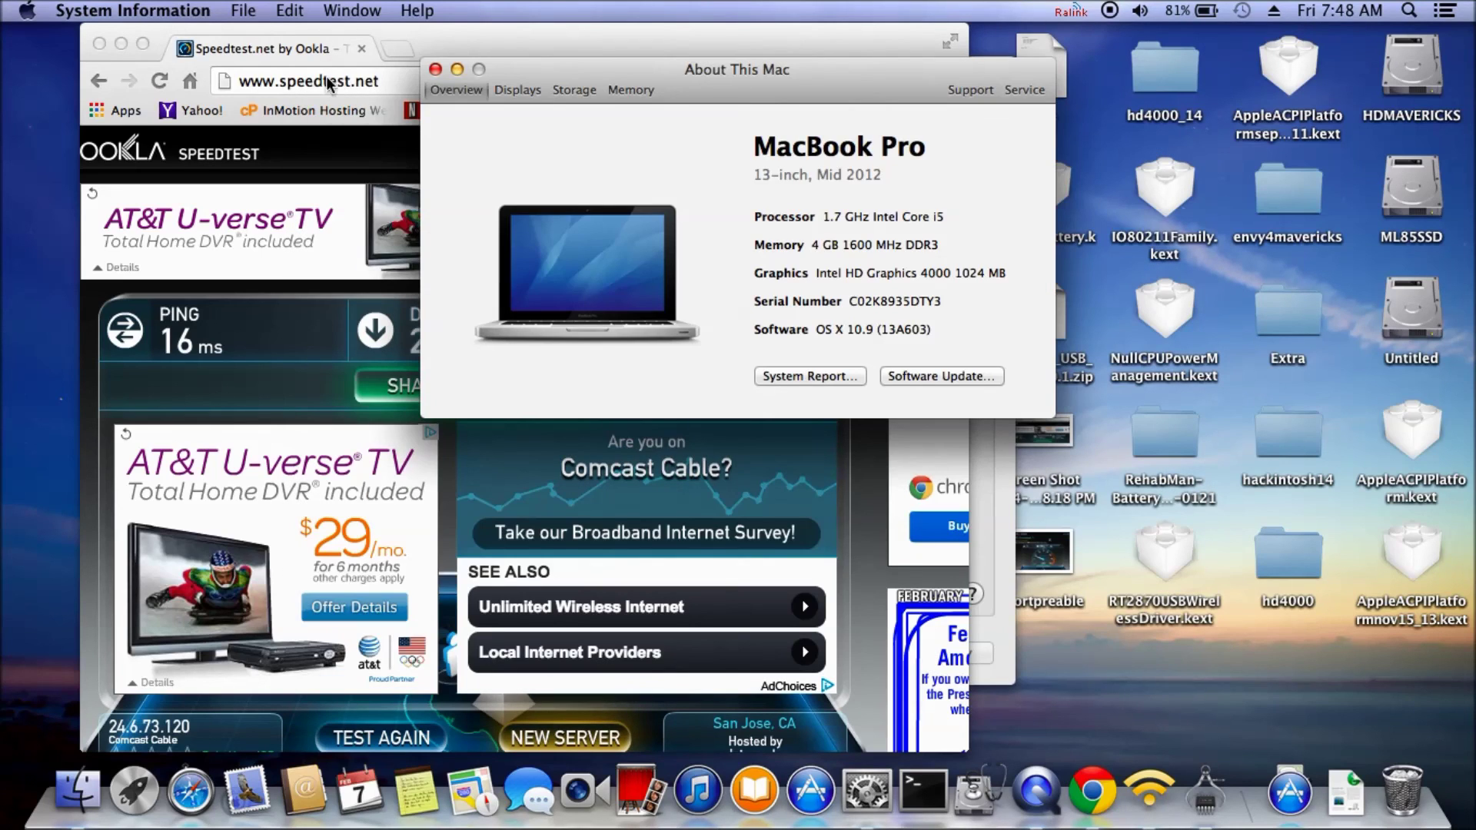
click(436, 70)
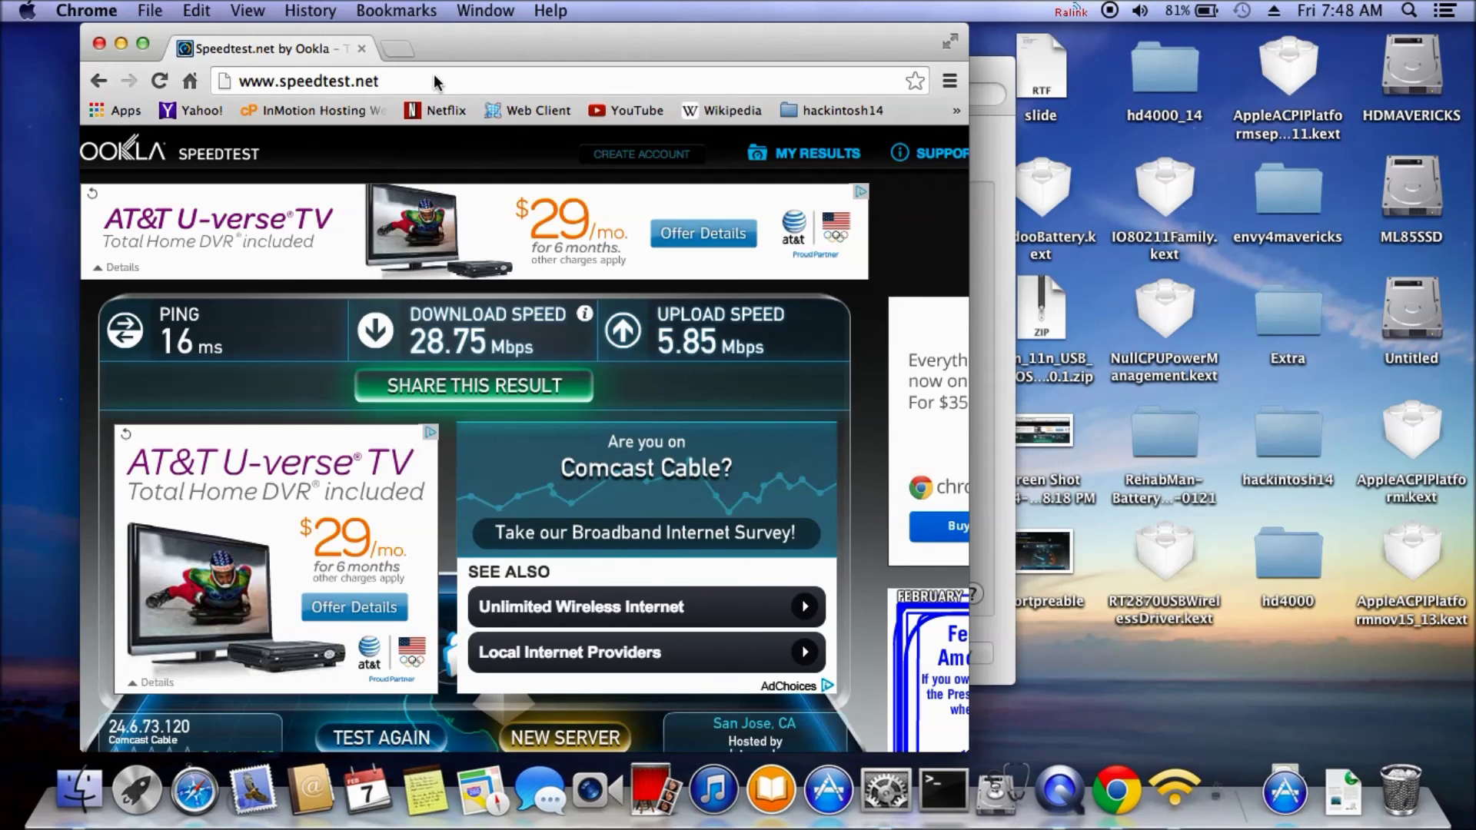
Step: Close the speed test browser window, select the ML85SSD drive on the desktop and open Disk Utility
click(98, 44)
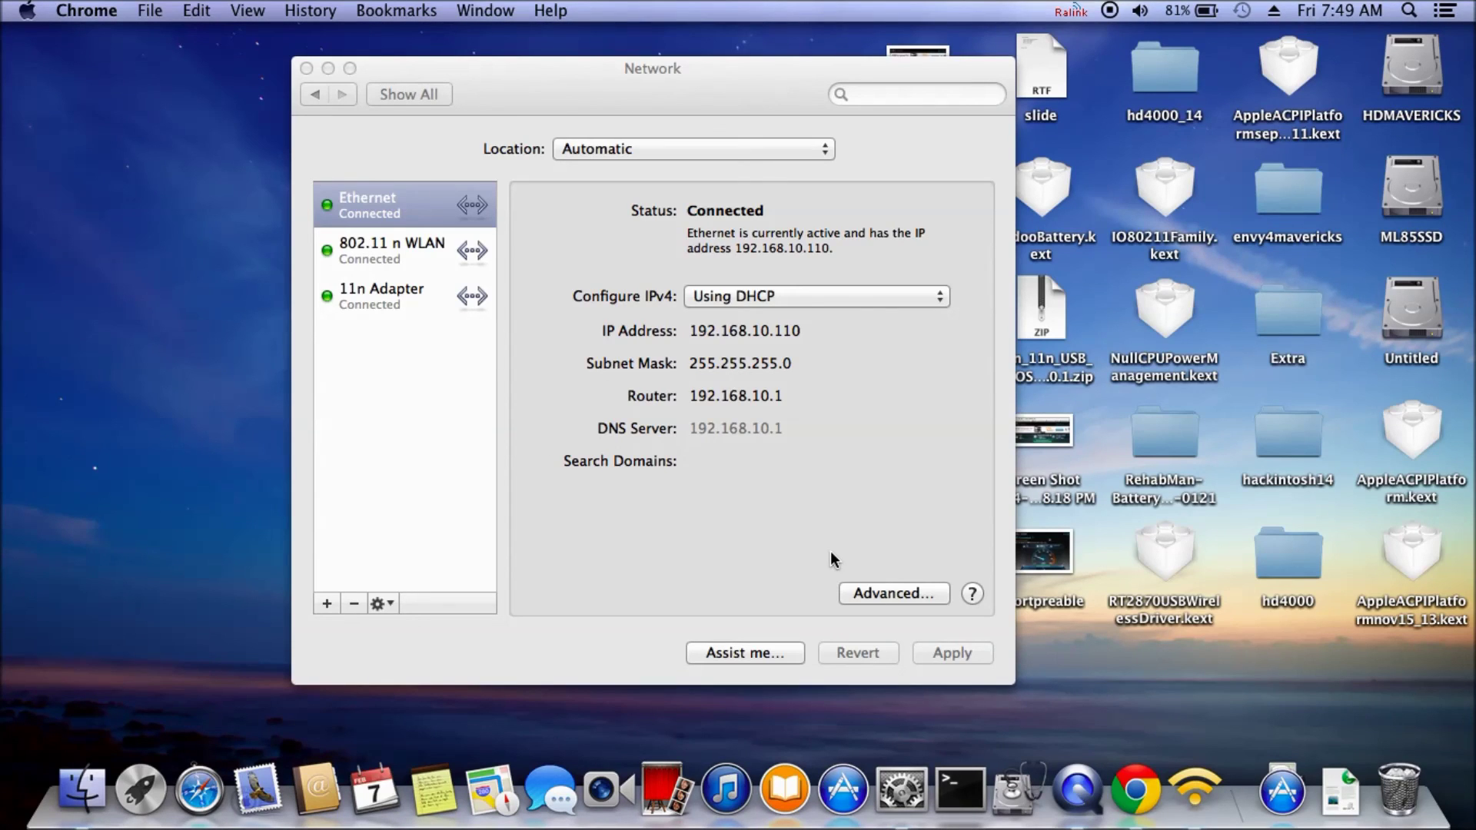
click(1420, 201)
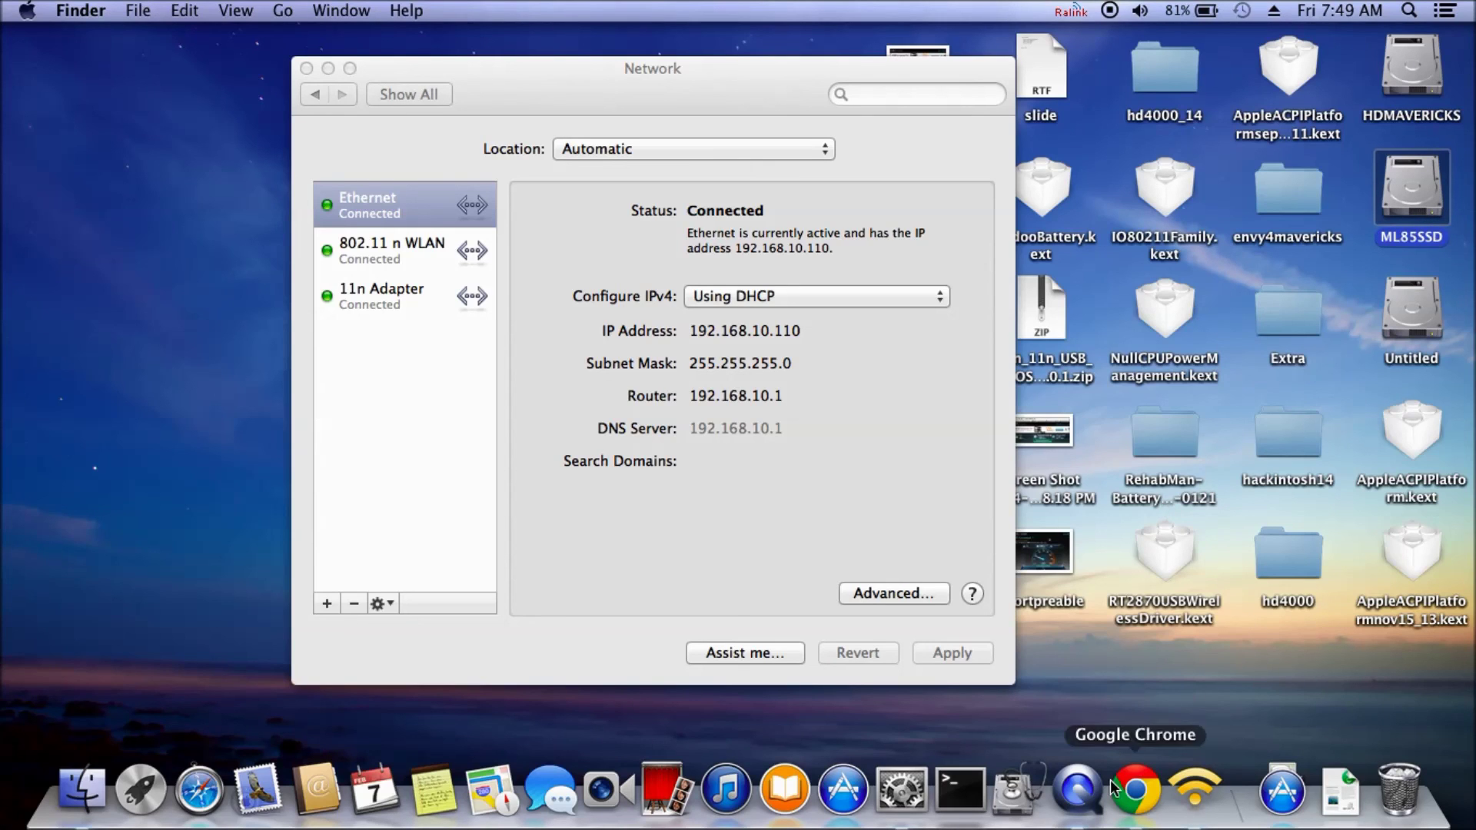
click(1019, 787)
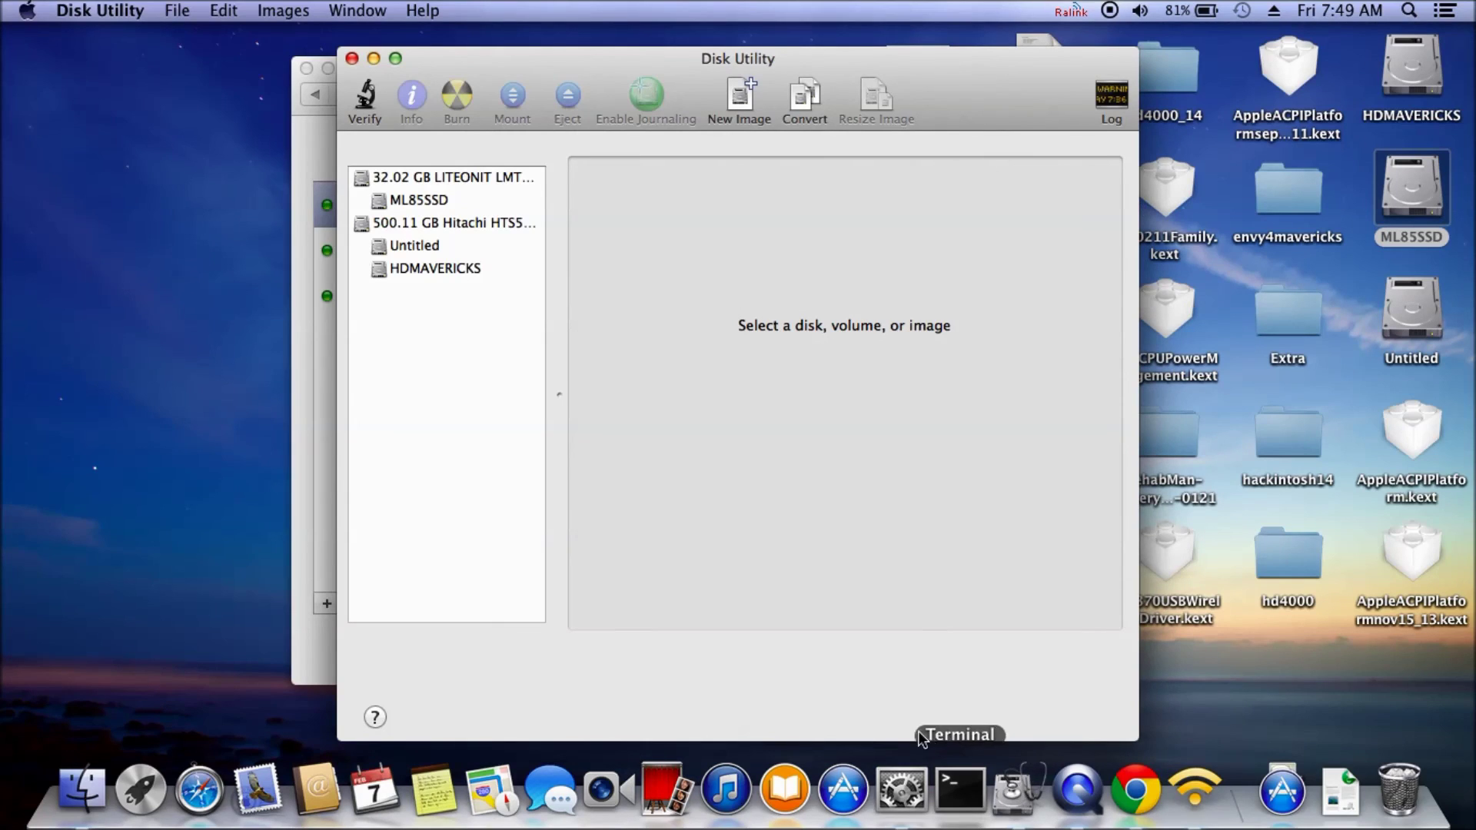
Step: Switch to System Preferences and view the Desktop & Screen Saver settings
click(904, 790)
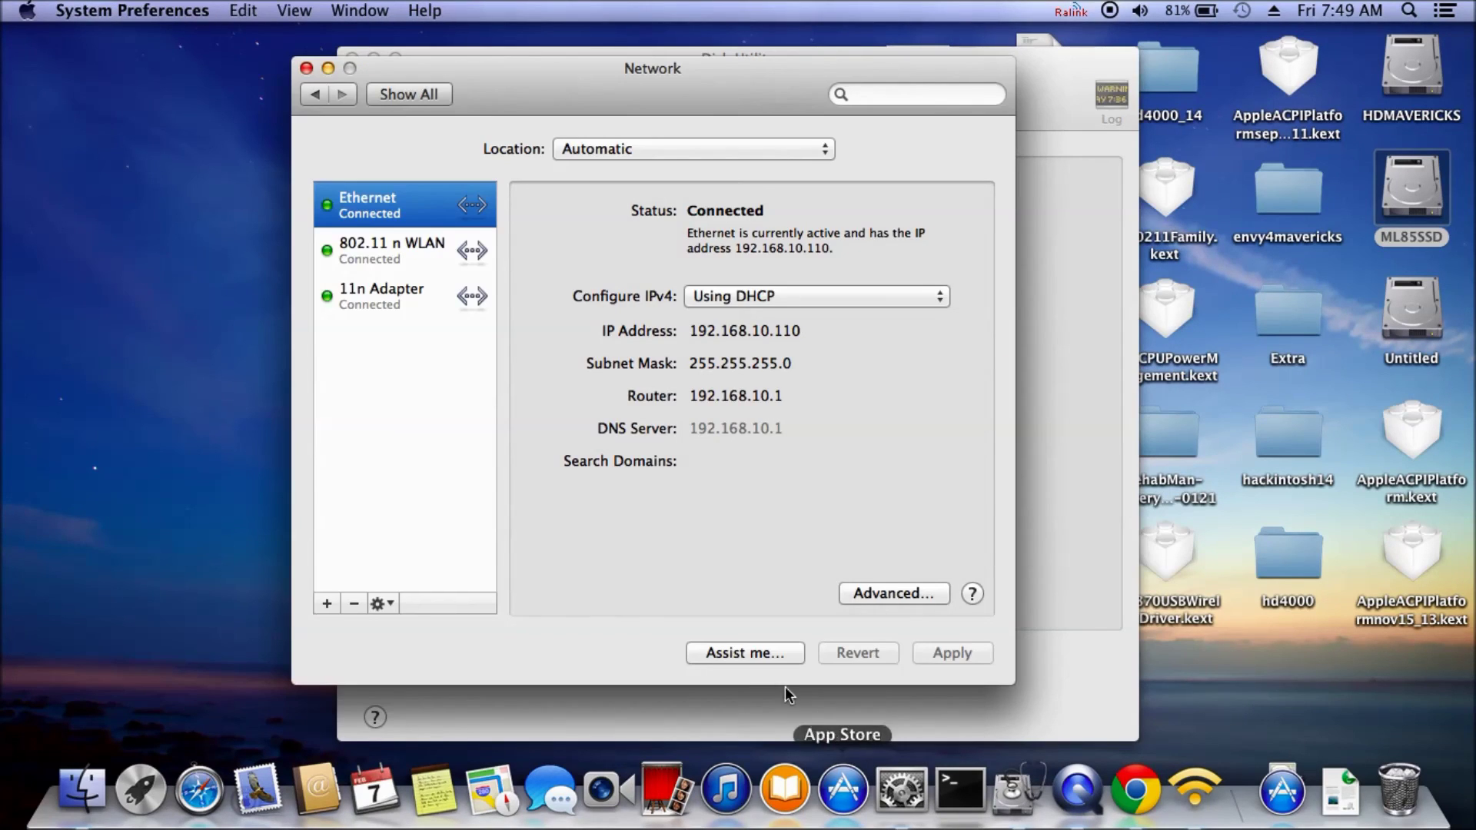
click(415, 97)
click(422, 161)
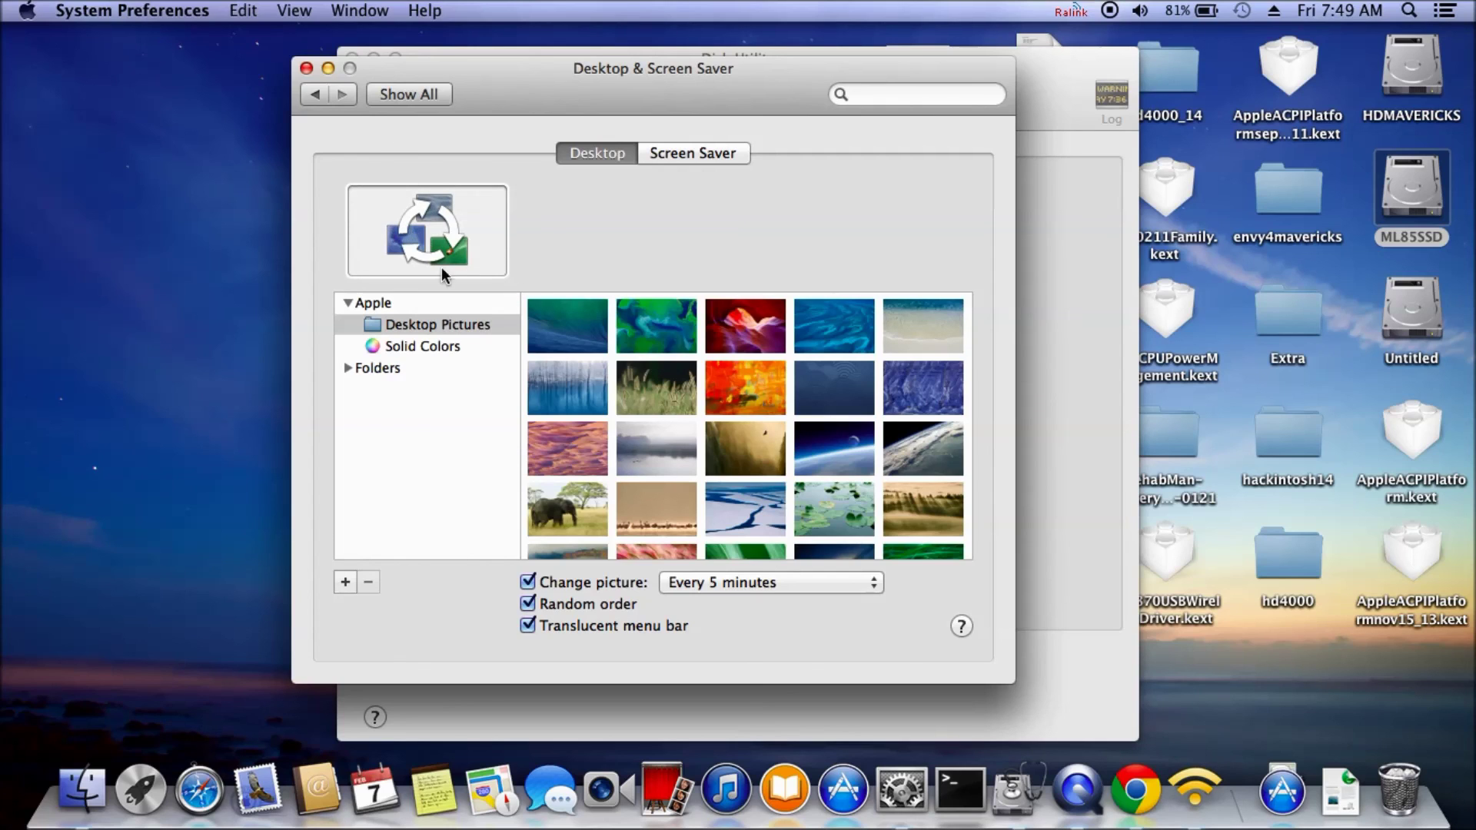
Step: View the Energy Saver battery settings and close System Preferences
click(384, 94)
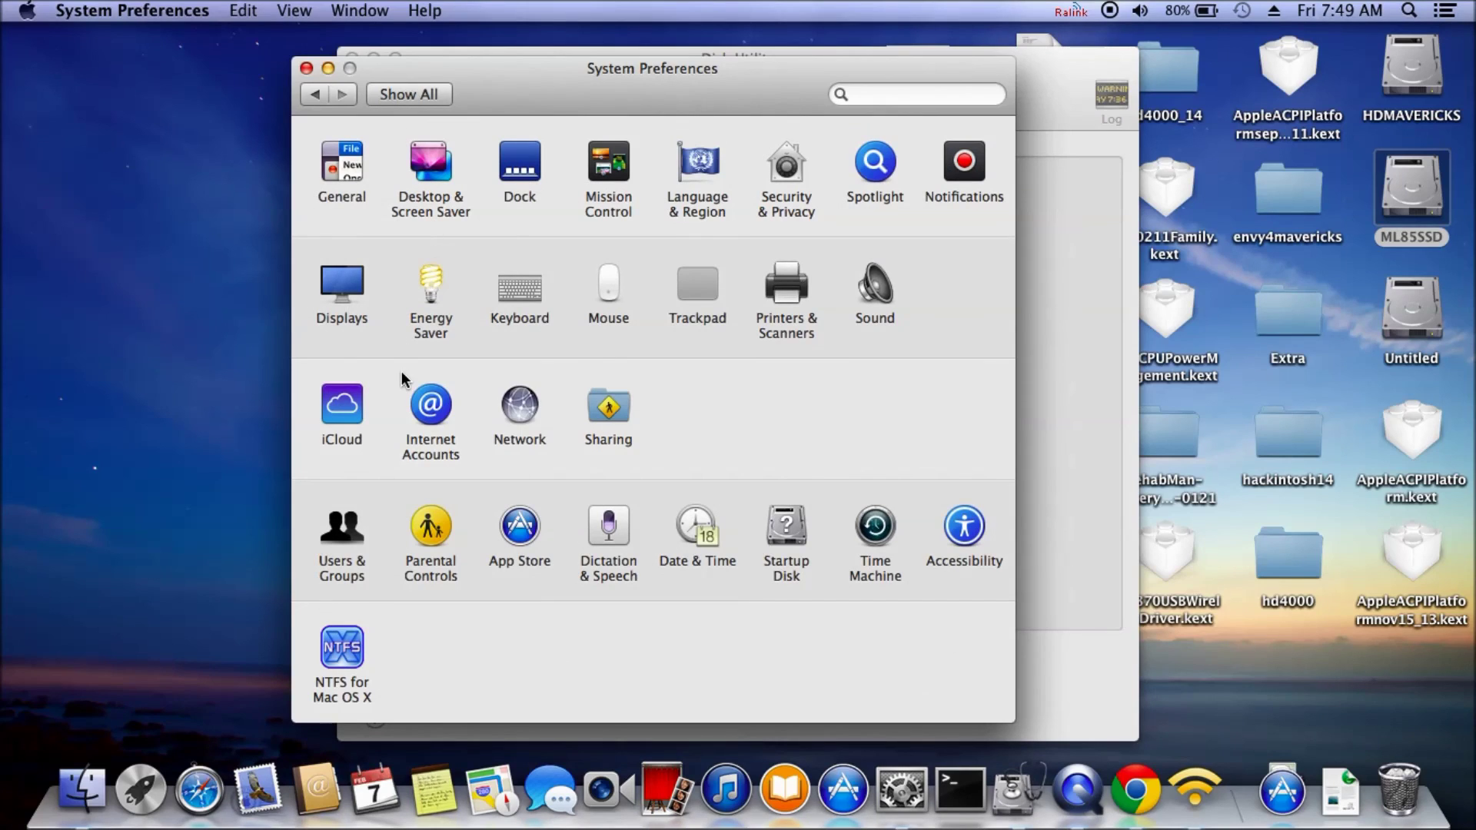
click(438, 309)
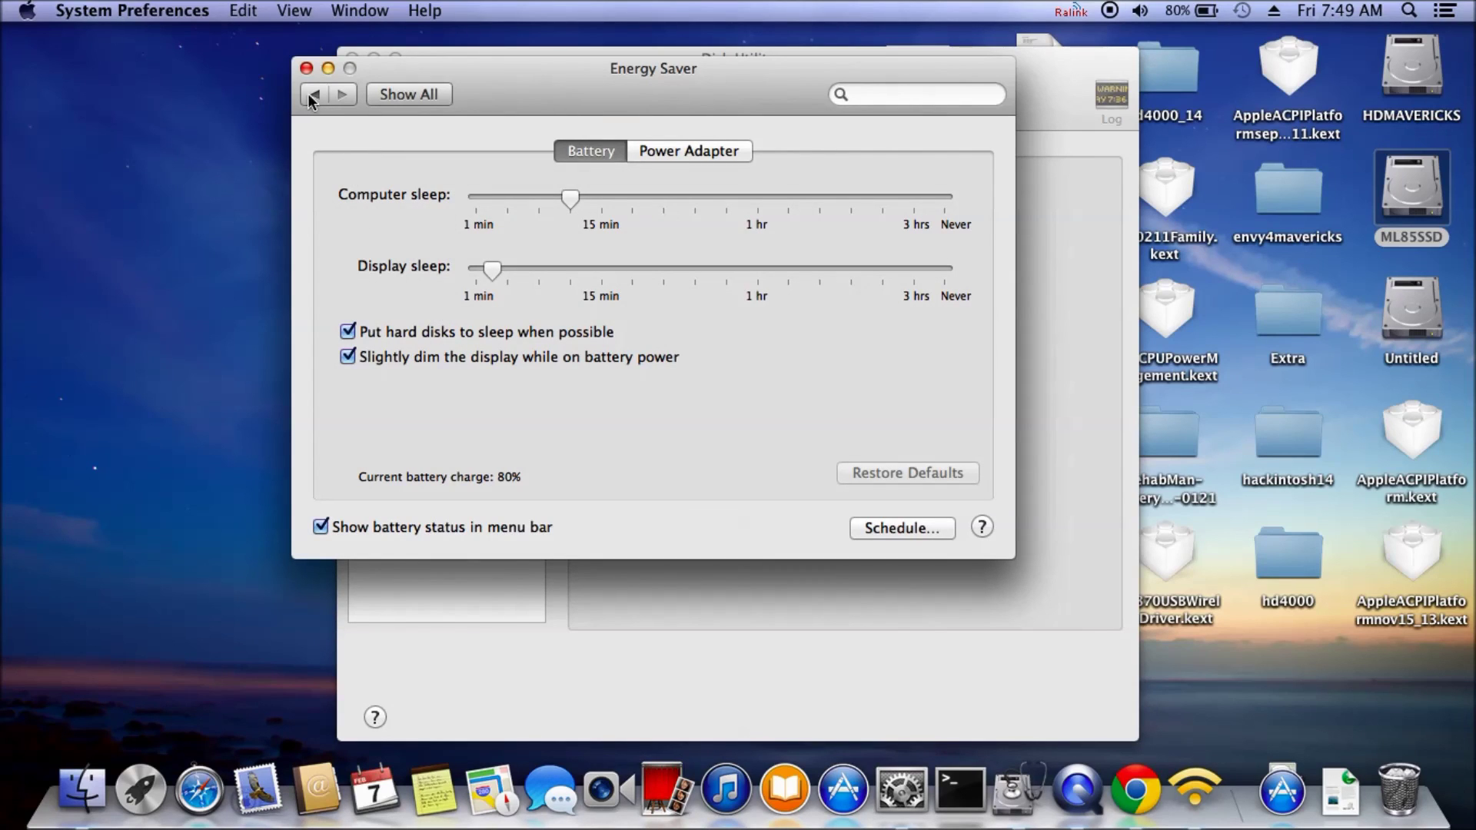
click(306, 68)
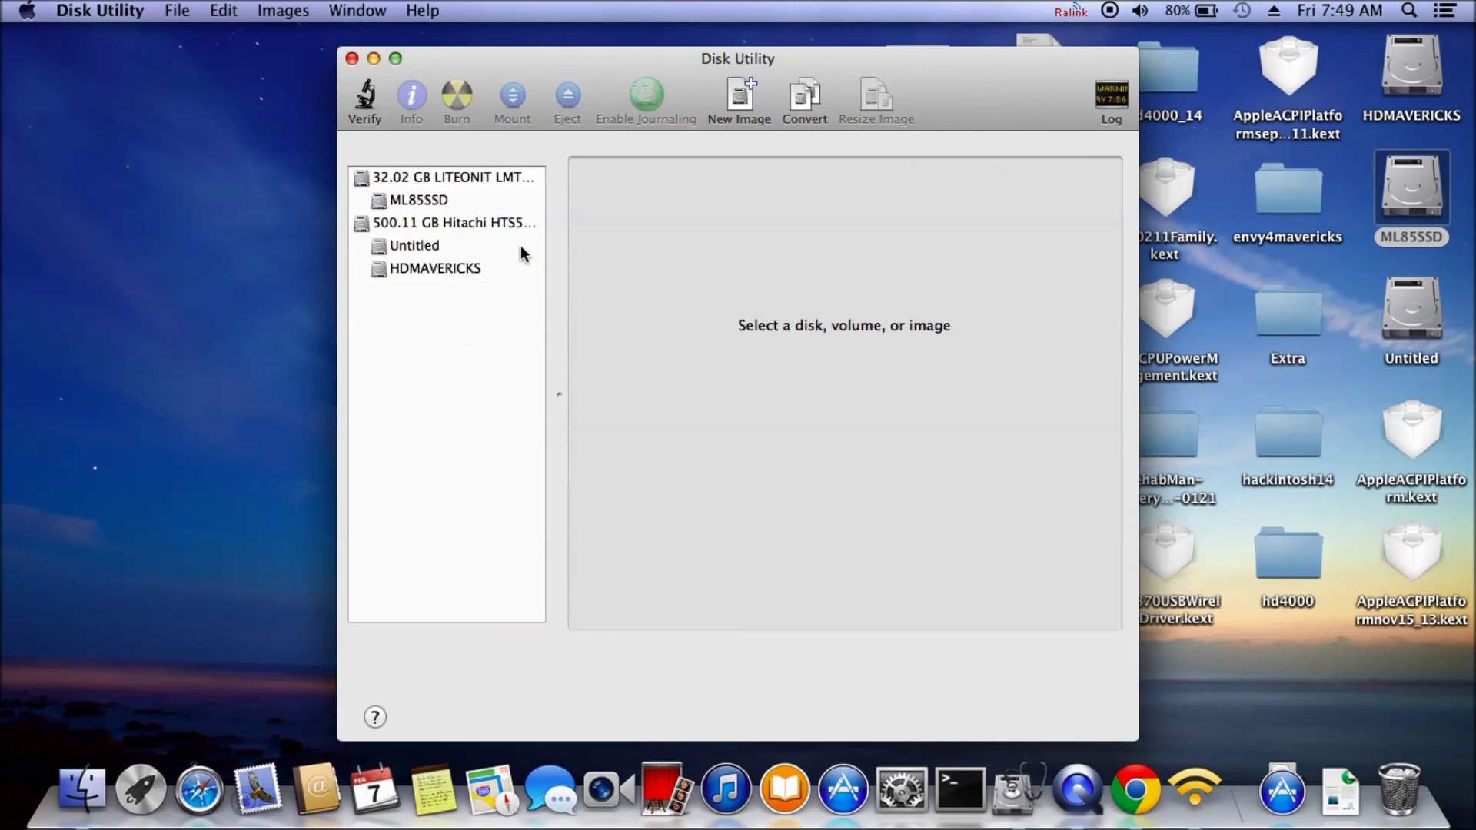
Step: Examine the ML85SSD, Untitled and HDMAVERICKS volumes and both physical disks in Disk Utility, and close it
click(411, 202)
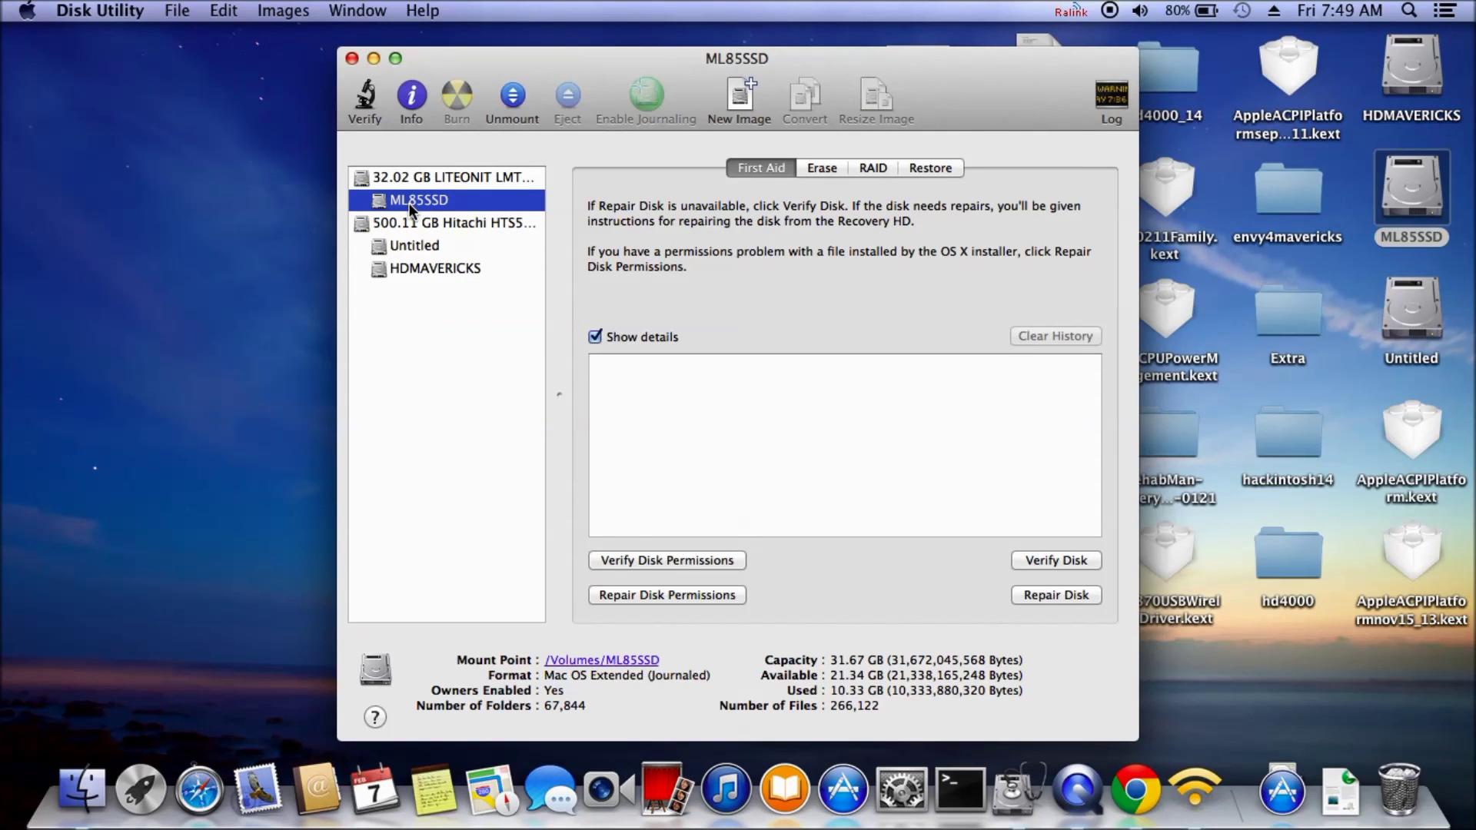
click(413, 244)
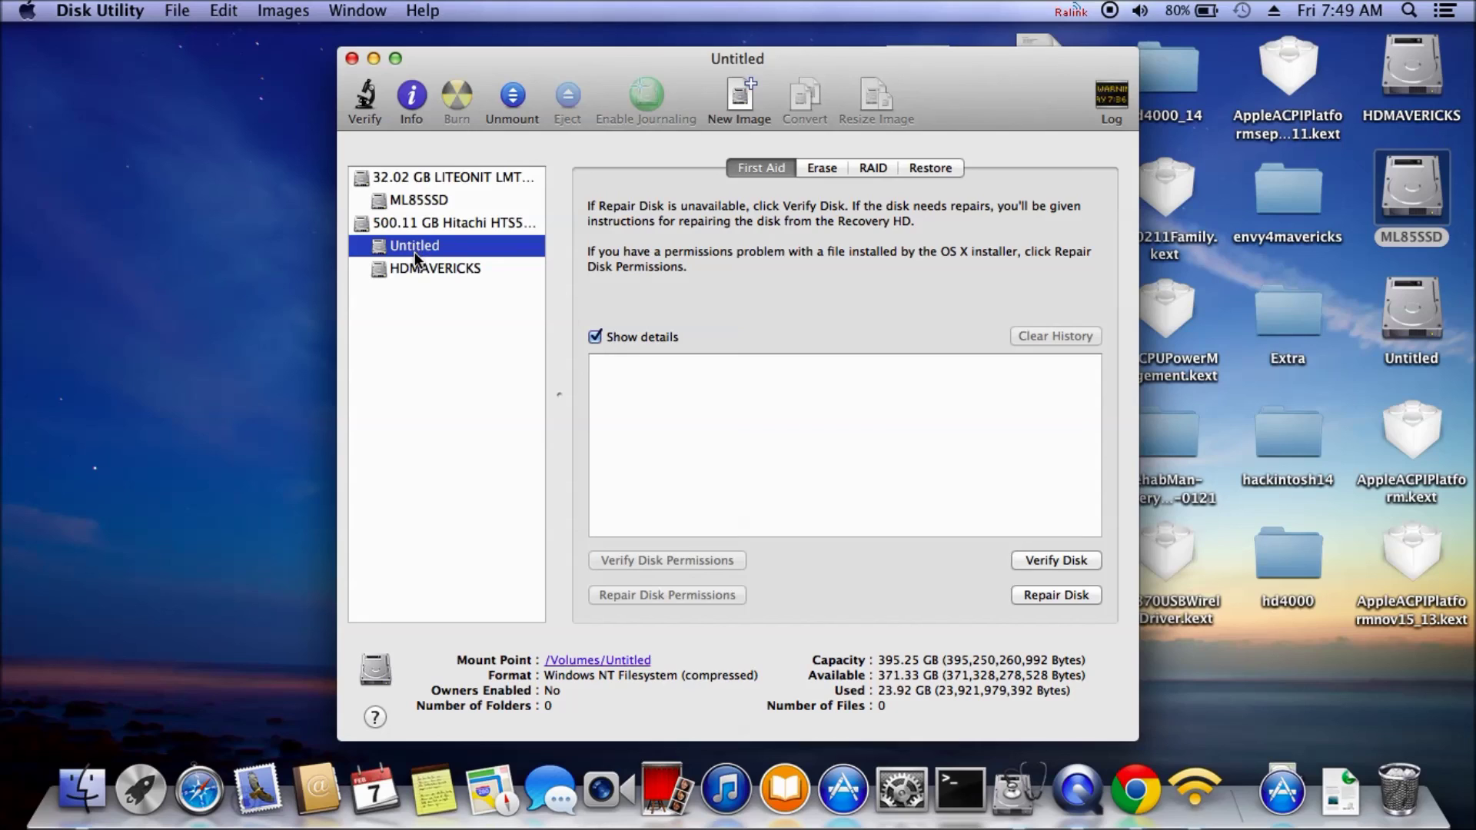
click(422, 269)
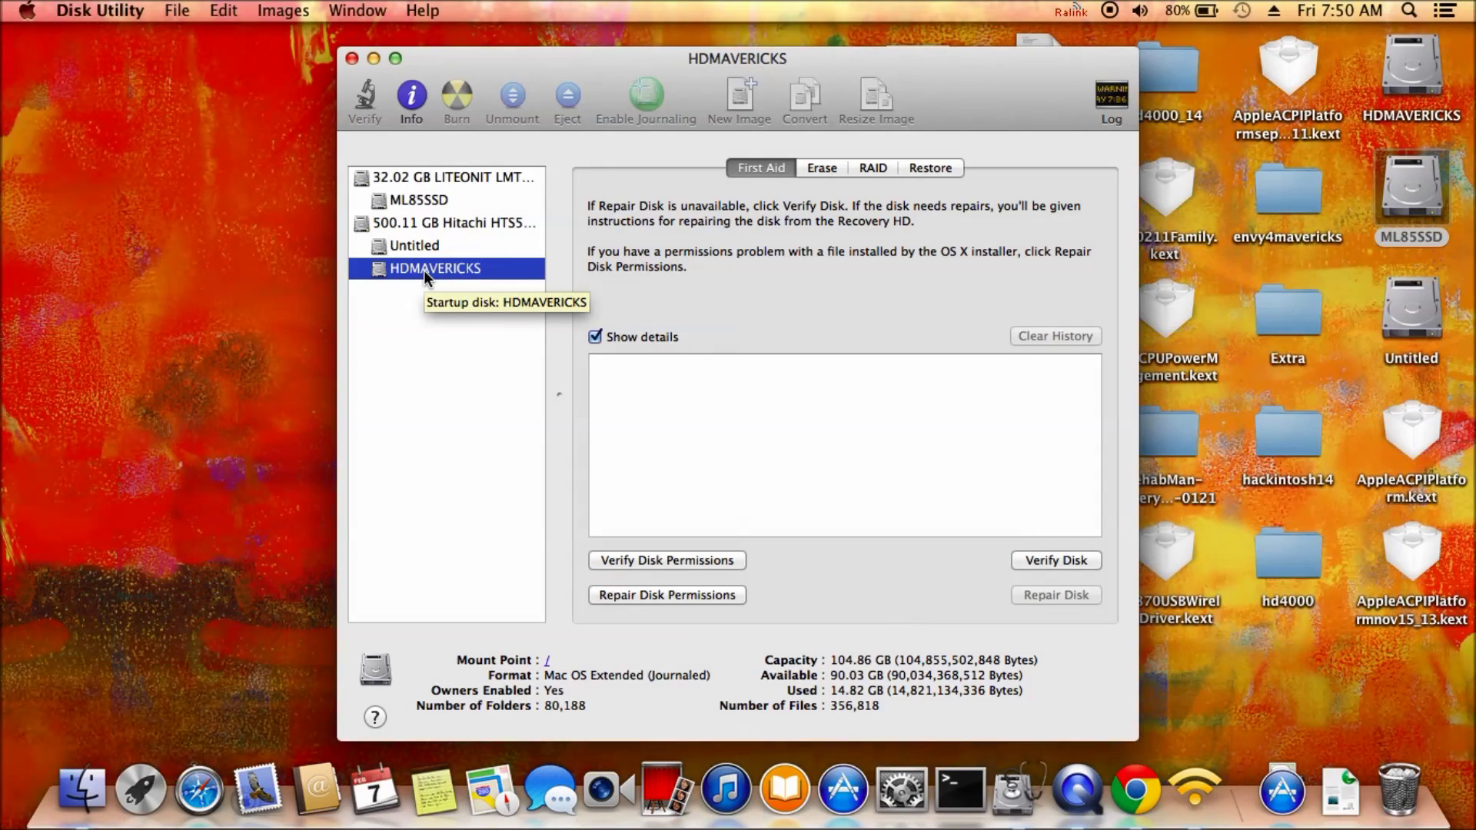
click(415, 223)
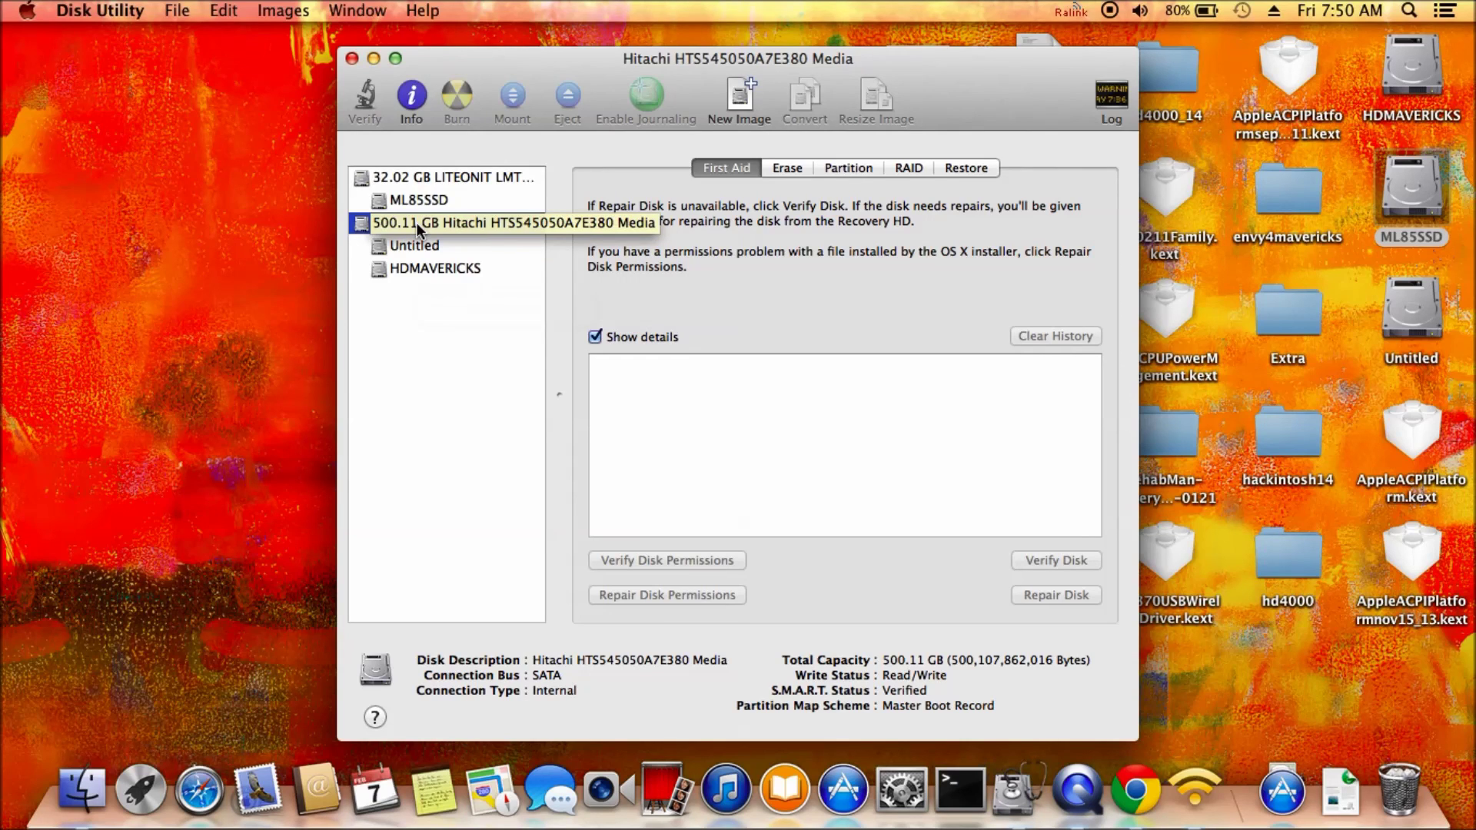
click(433, 181)
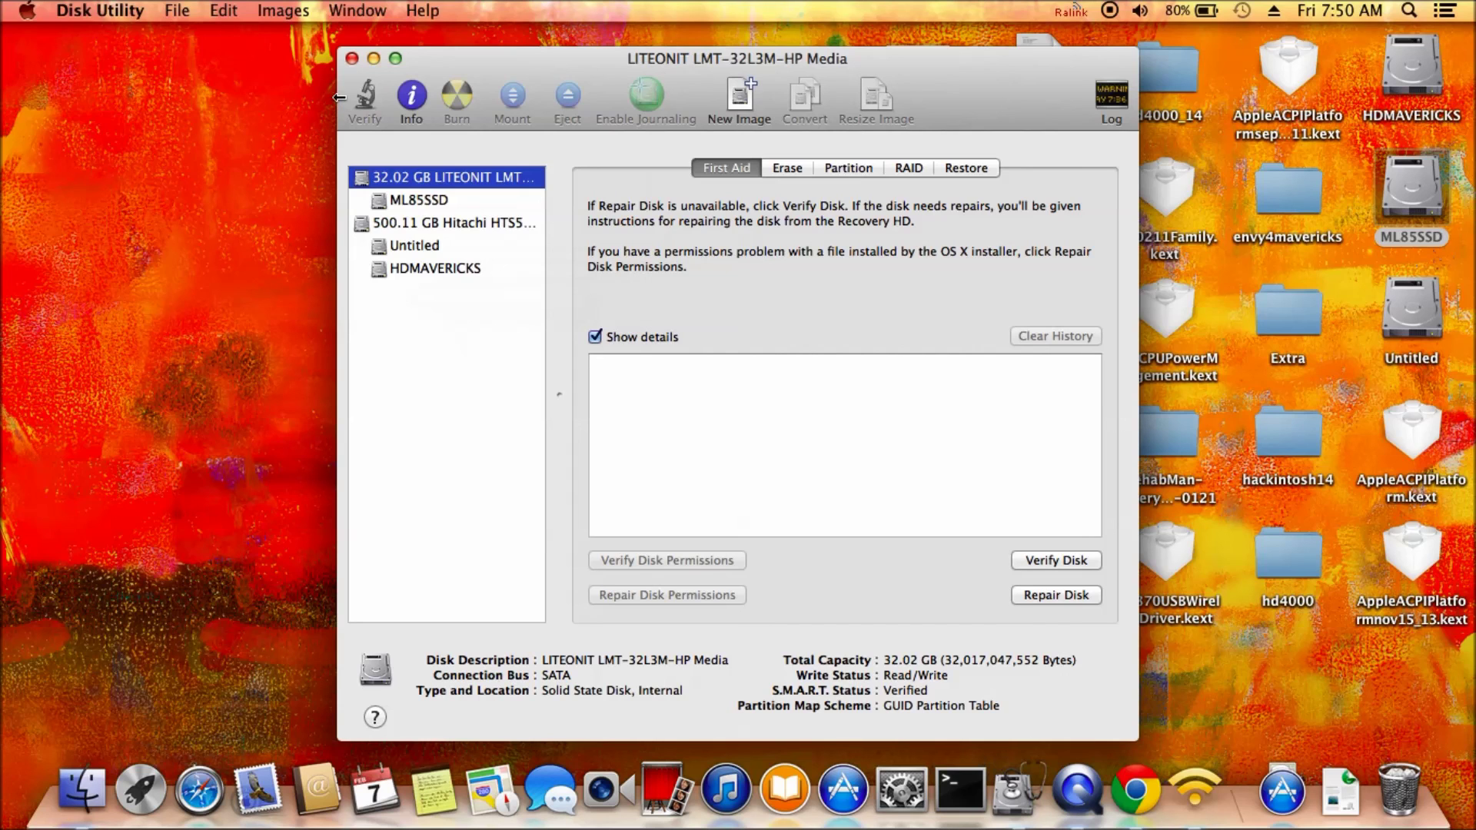
click(352, 59)
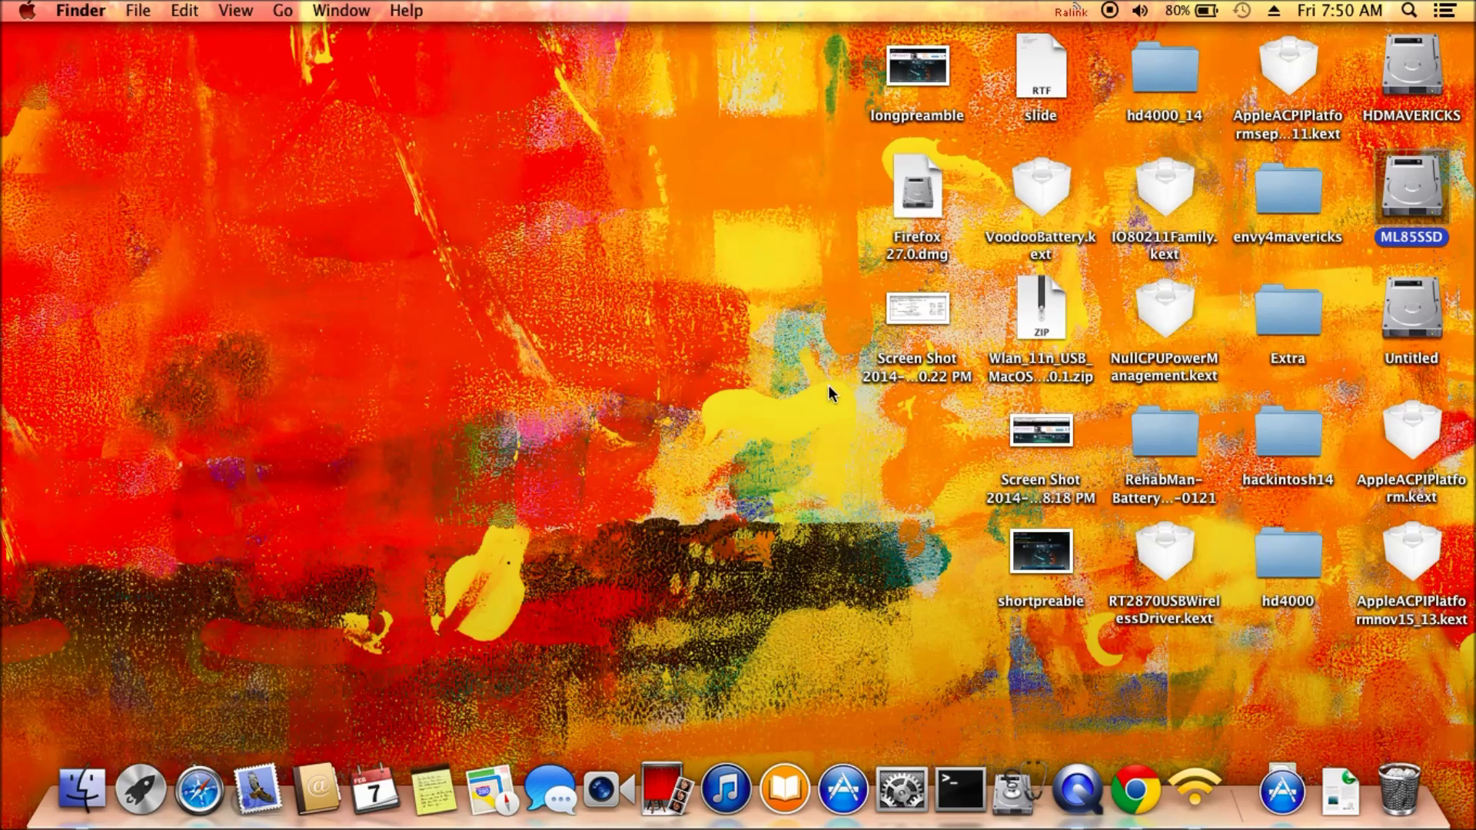
click(1201, 785)
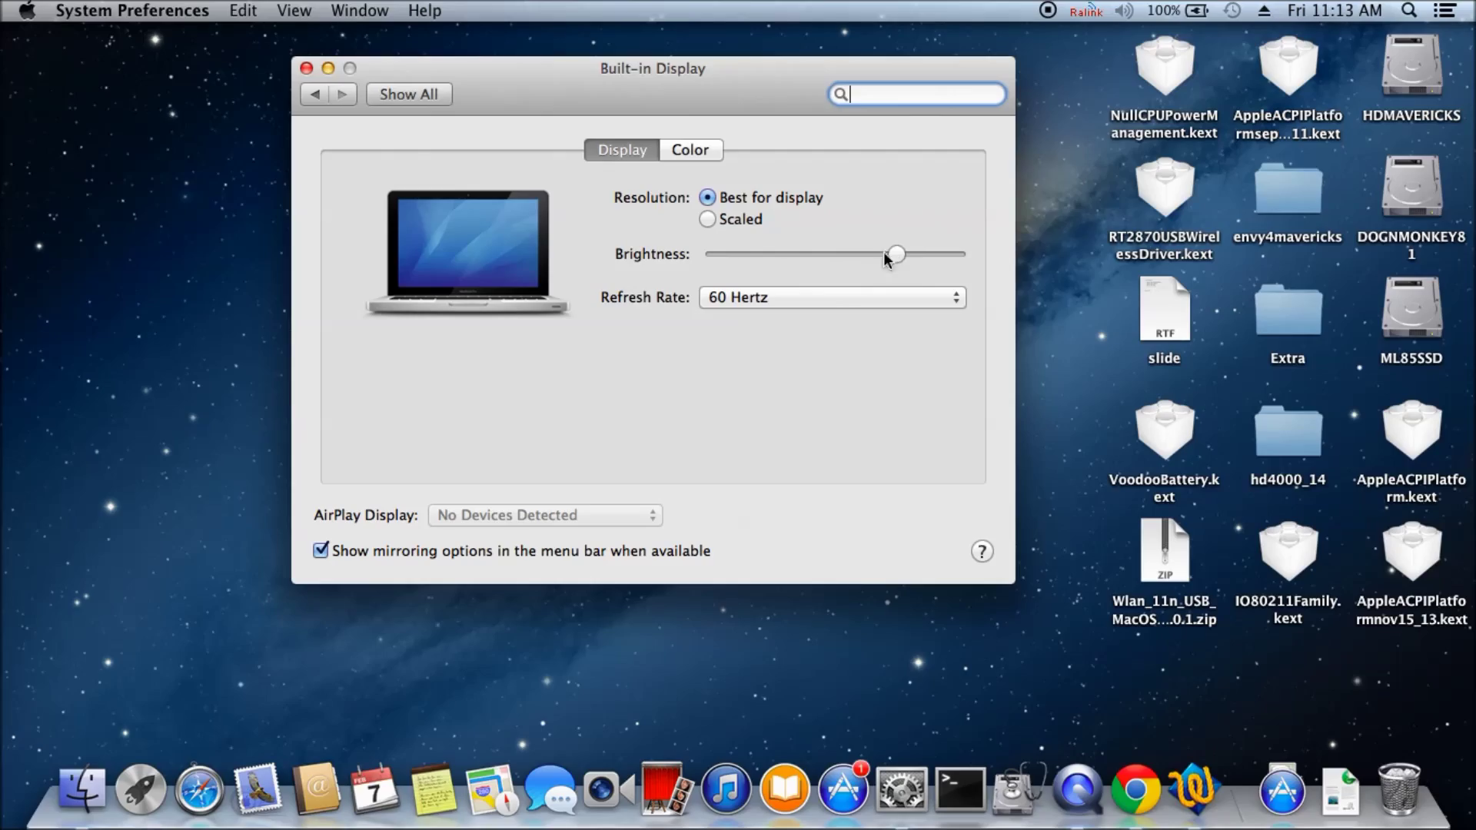
Step: Lower the brightness of the built-in display in the display settings
drag(898, 258, 838, 261)
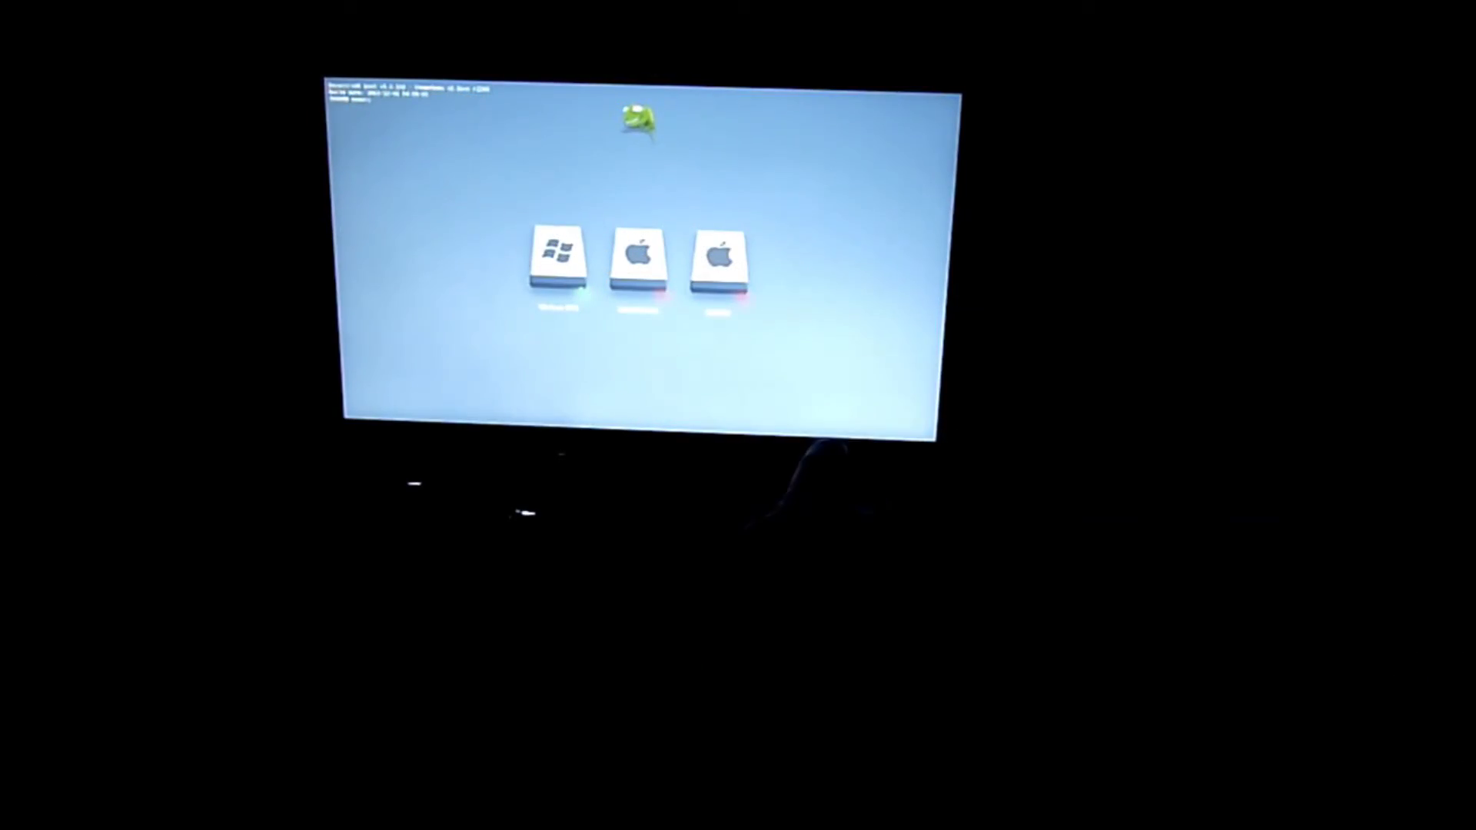
key(Return)
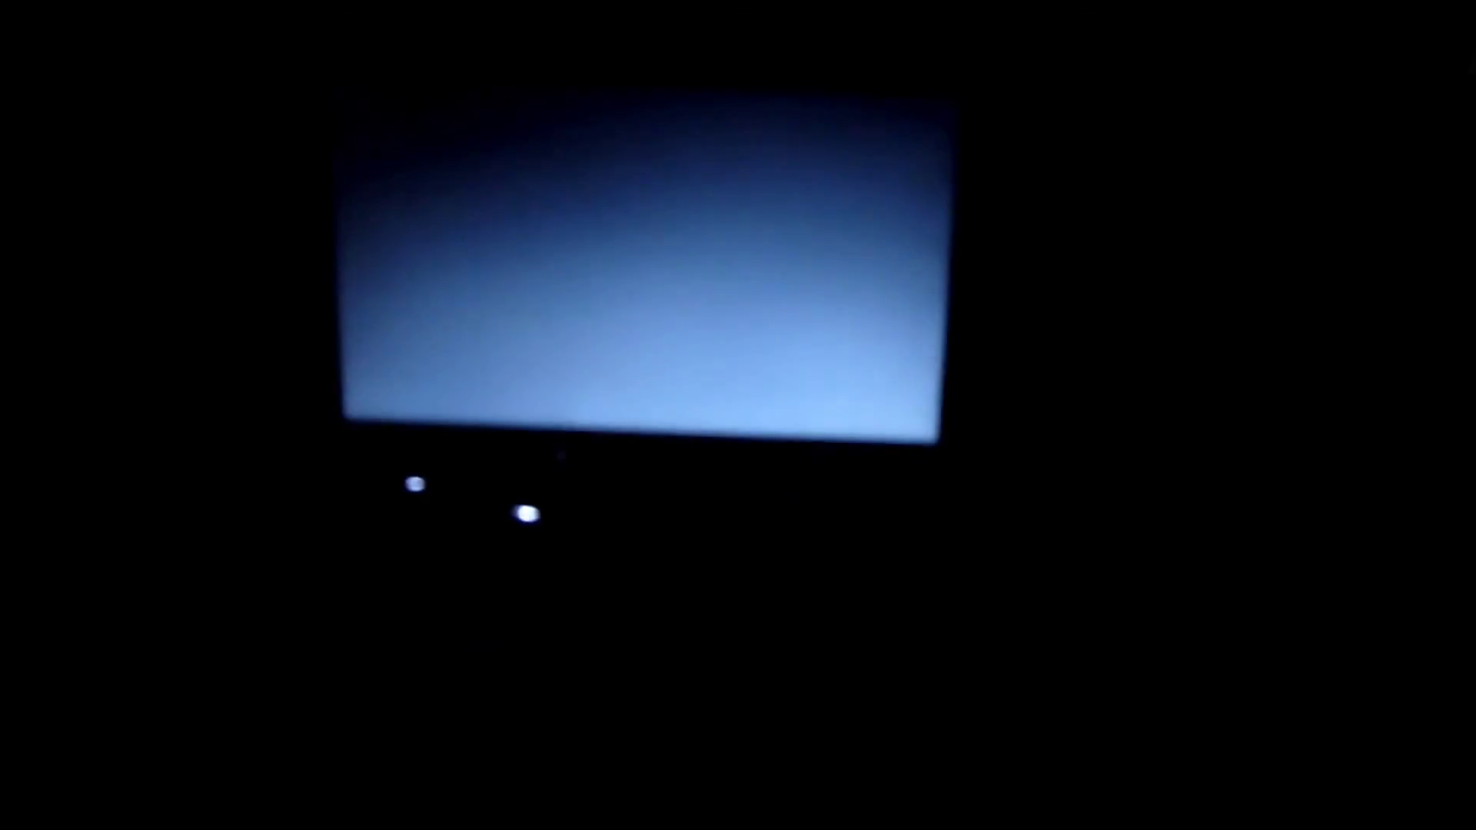